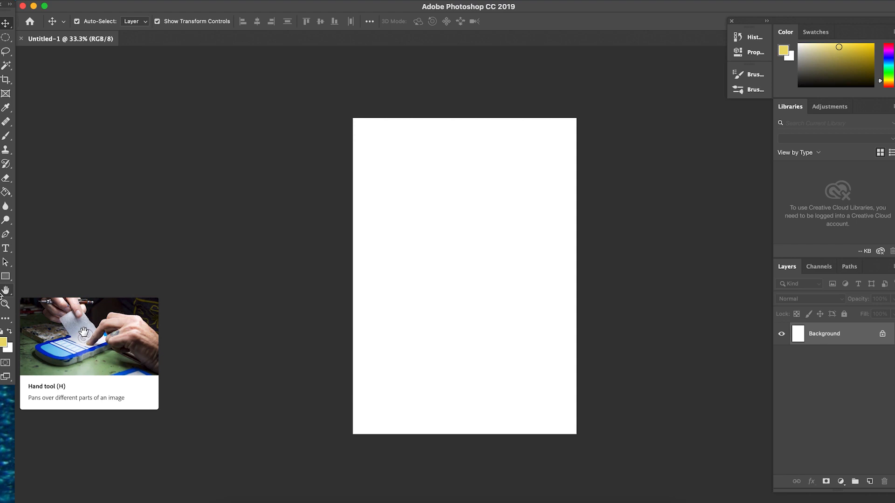
# Draw an unfilled rectangle on the upper part of the page and set its size to 9.5 cm wide by 6 cm high.
pyautogui.click(6, 277)
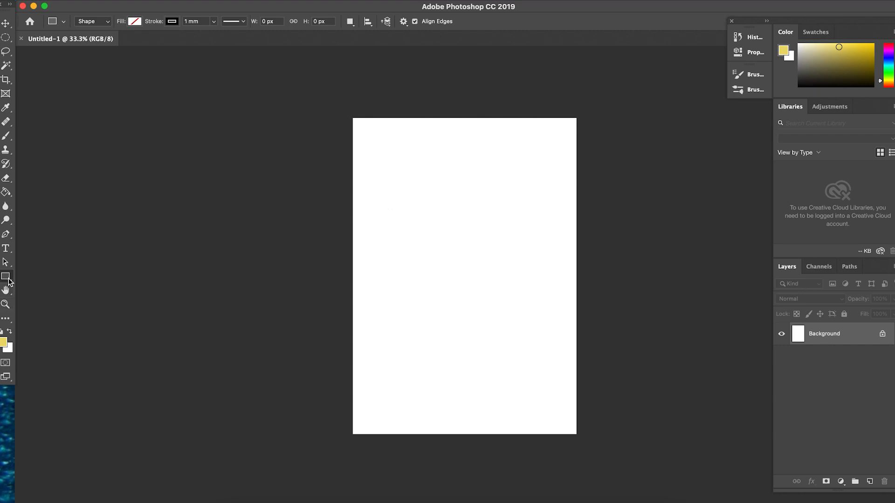
pyautogui.moveTo(375, 164); pyautogui.dragTo(479, 223)
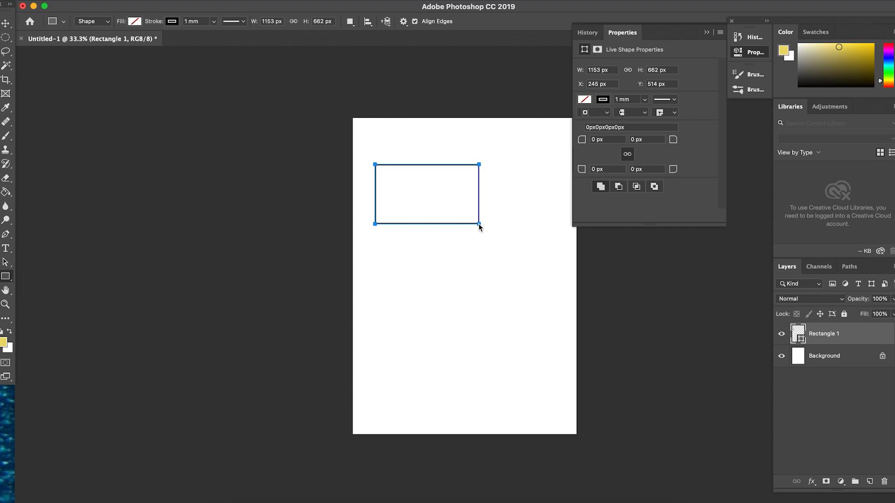
pyautogui.click(613, 68)
pyautogui.write('9.5 cm')
pyautogui.press('Tab')
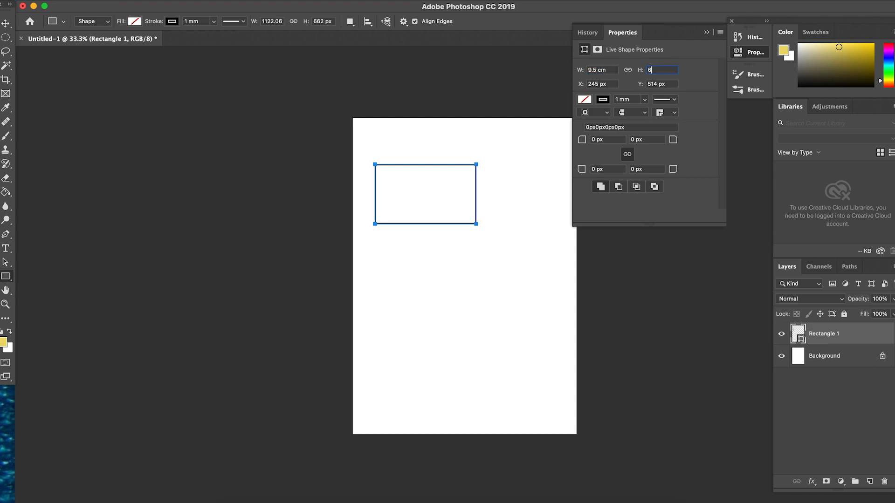
pyautogui.write('6cm')
pyautogui.press('Tab')
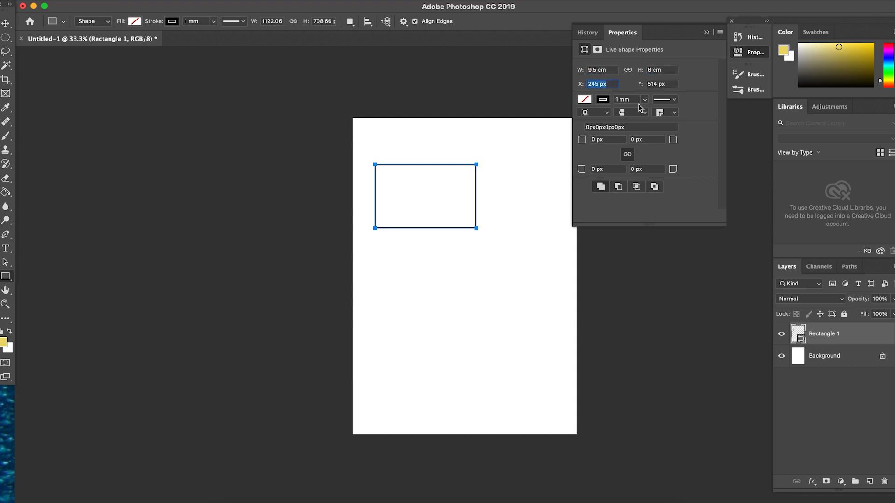
# Move the rectangle close to the page's upper-left corner and deselect it.
pyautogui.click(6, 22)
pyautogui.click(439, 228)
pyautogui.moveTo(436, 209)
pyautogui.mouseDown()
pyautogui.moveTo(445, 198)
pyautogui.moveTo(442, 231)
pyautogui.moveTo(427, 196)
pyautogui.mouseUp()
pyautogui.click(172, 218)
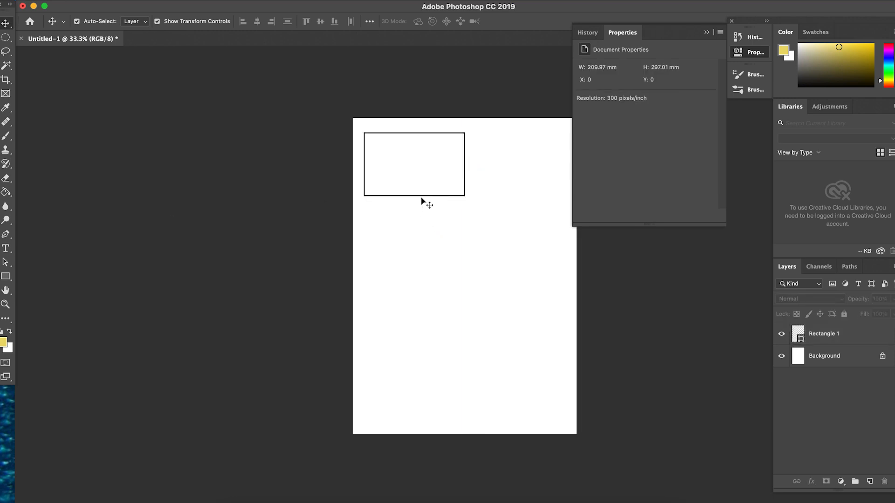
# Paste three copies of the rectangle and arrange them evenly below the original as a four-row column.
pyautogui.click(429, 196)
pyautogui.press('super+c')
pyautogui.click(267, 263)
pyautogui.press('super+v')
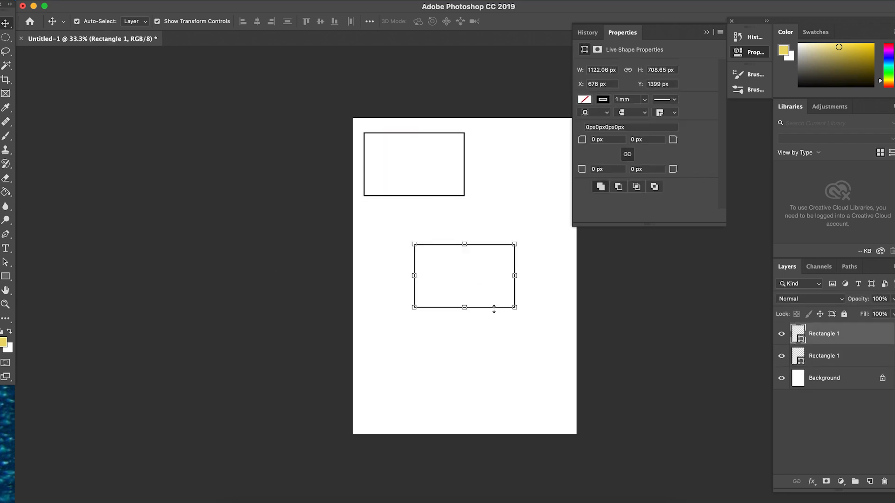
pyautogui.moveTo(494, 306); pyautogui.dragTo(389, 345)
pyautogui.press('super+v')
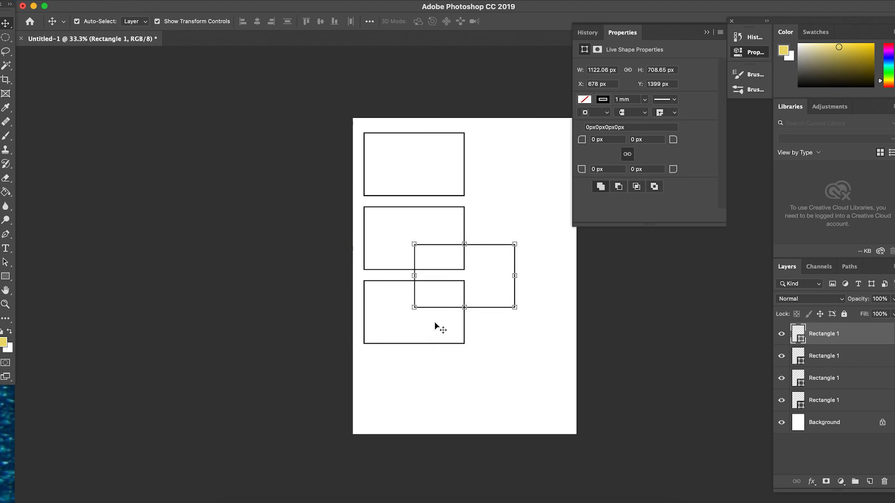
pyautogui.moveTo(445, 309); pyautogui.dragTo(405, 402)
pyautogui.moveTo(509, 310); pyautogui.dragTo(452, 425)
pyautogui.click(462, 198)
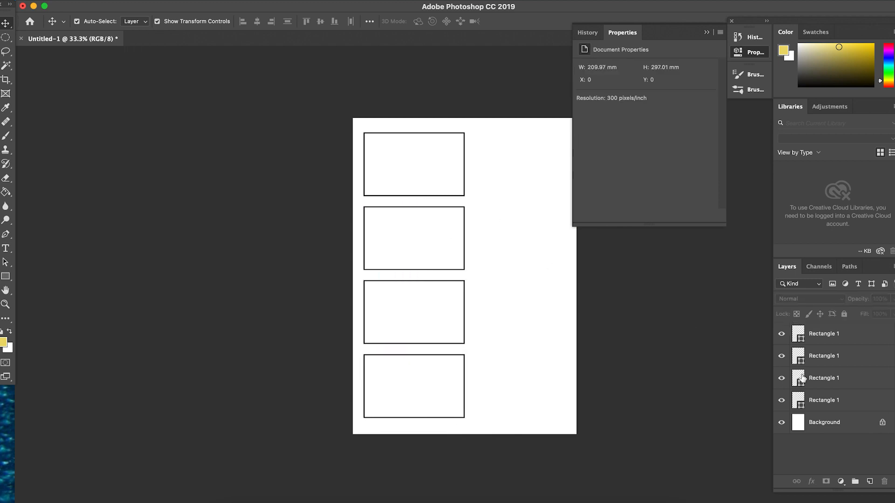
# Duplicate all four rectangles and move one copy beside the bottom rectangle, near the page's right edge.
pyautogui.click(839, 341)
pyautogui.keyDown('shift'); pyautogui.click(824, 397); pyautogui.keyUp('shift')
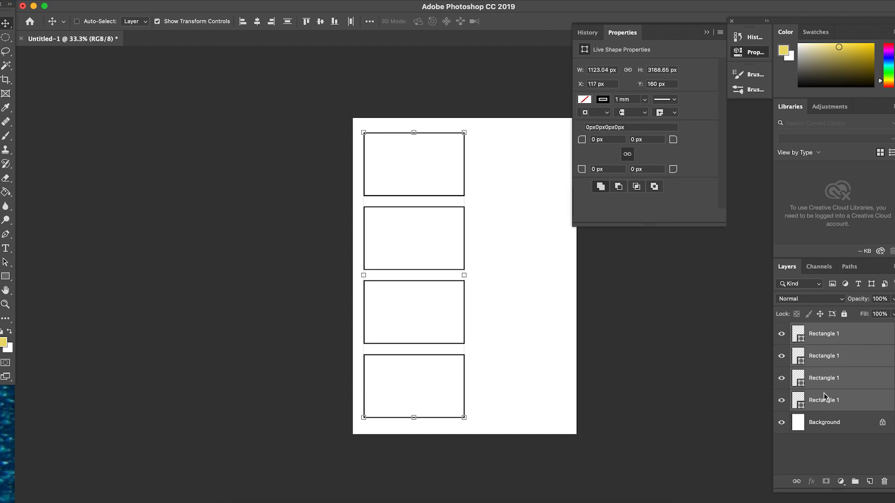
pyautogui.press('super+v')
pyautogui.click(485, 419)
pyautogui.moveTo(498, 419); pyautogui.dragTo(567, 405)
# Shift the bottom rectangle of the first column slightly toward the page's left edge.
pyautogui.click(454, 419)
pyautogui.moveTo(411, 419); pyautogui.dragTo(396, 421)
pyautogui.press('Left')
pyautogui.press('Left')
pyautogui.press('Left')
pyautogui.press('Left')
pyautogui.press('Left')
pyautogui.press('Left')
pyautogui.press('Left')
pyautogui.press('Left')
pyautogui.click(625, 338)
# Align the right edge of the third-row copy with the bottom rectangle of the second column.
pyautogui.click(484, 344)
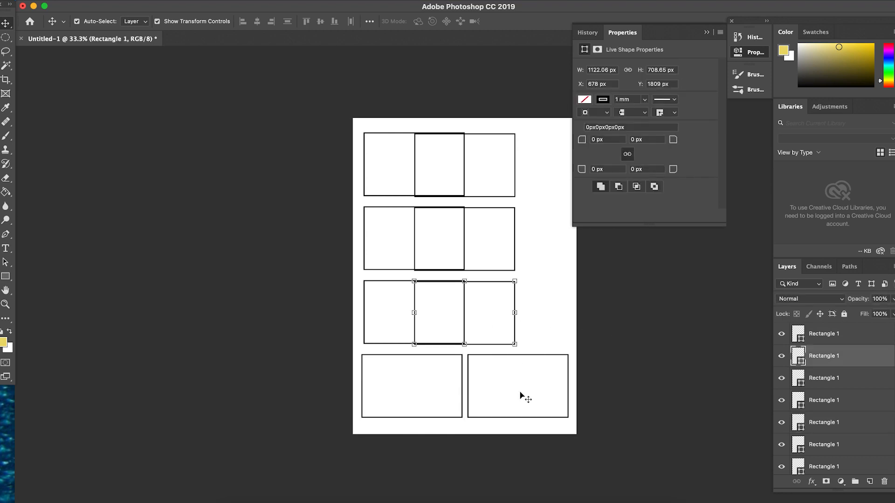
pyautogui.click(490, 413)
pyautogui.moveTo(510, 279); pyautogui.dragTo(575, 426)
pyautogui.click(271, 22)
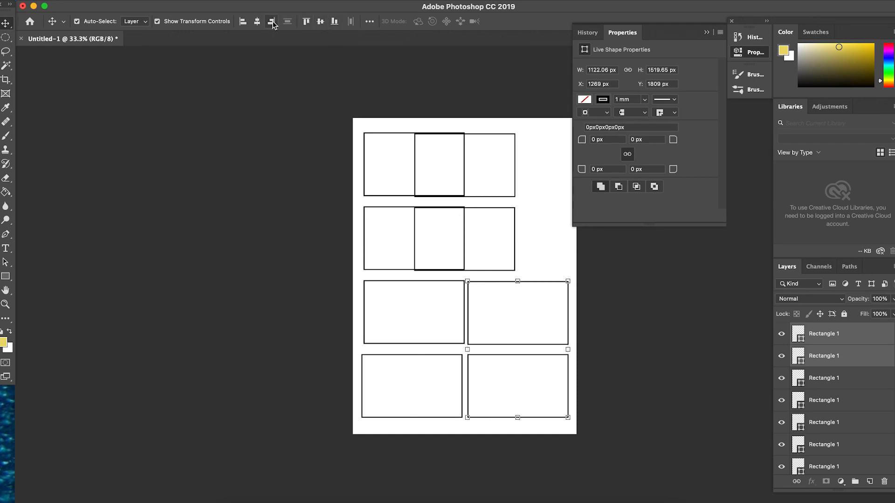
# Align the right edges of the remaining two upper copies with the lower rectangles to complete the second column.
pyautogui.click(514, 265)
pyautogui.press('super+equal')
pyautogui.press('super+minus')
pyautogui.click(530, 288)
pyautogui.rightClick(504, 281)
pyautogui.click(495, 285)
pyautogui.click(515, 259)
pyautogui.click(542, 254)
pyautogui.moveTo(524, 166); pyautogui.dragTo(490, 331)
pyautogui.click(271, 22)
# Align the left edges of all four rectangles in the first column.
pyautogui.click(381, 131)
pyautogui.moveTo(381, 131); pyautogui.dragTo(425, 416)
pyautogui.click(243, 21)
pyautogui.click(222, 214)
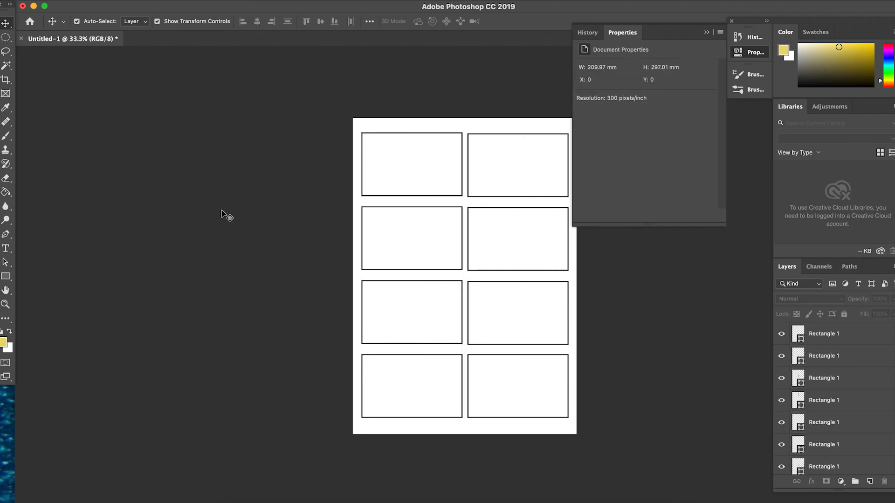
pyautogui.click(706, 33)
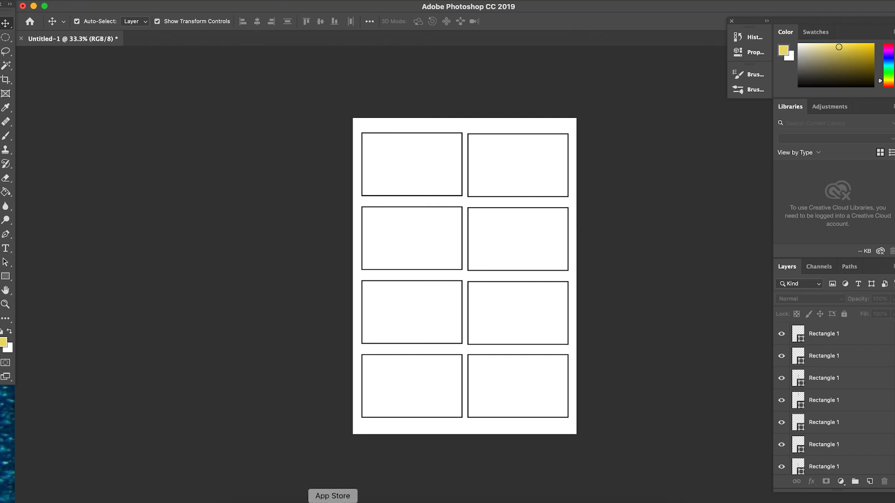
# Switch to Finder and examine the Tropicana PNG files in the Art folder, including the dividers, landscape frame and banner.
pyautogui.click(232, 502)
pyautogui.scroll(5, 498, 143)
pyautogui.scroll(2, 498, 143)
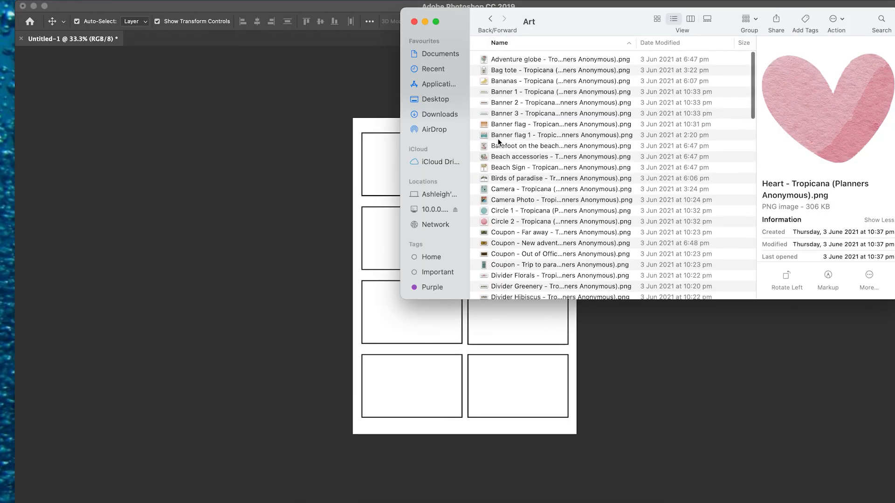
pyautogui.click(506, 277)
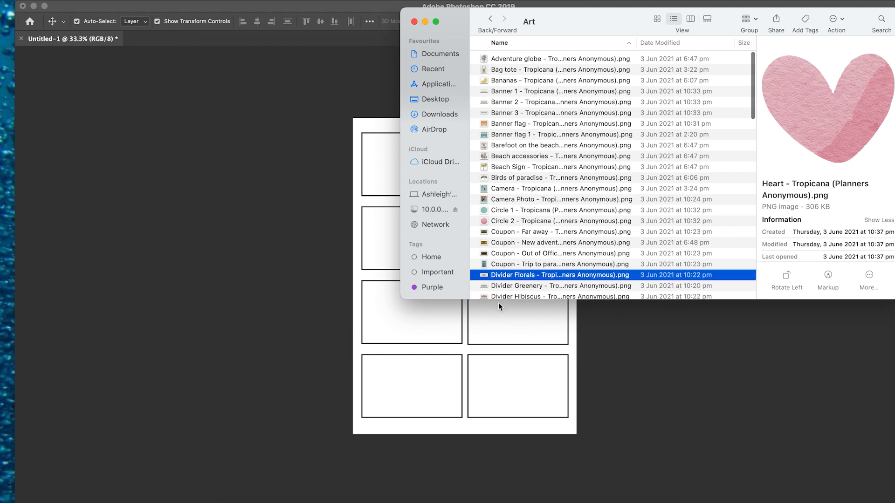
pyautogui.scroll(-5, 508, 279)
pyautogui.click(514, 254)
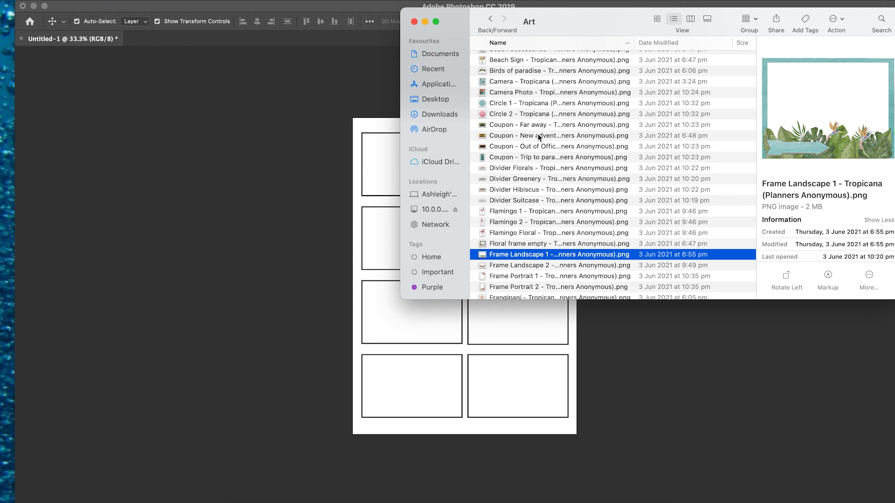
pyautogui.scroll(5, 536, 135)
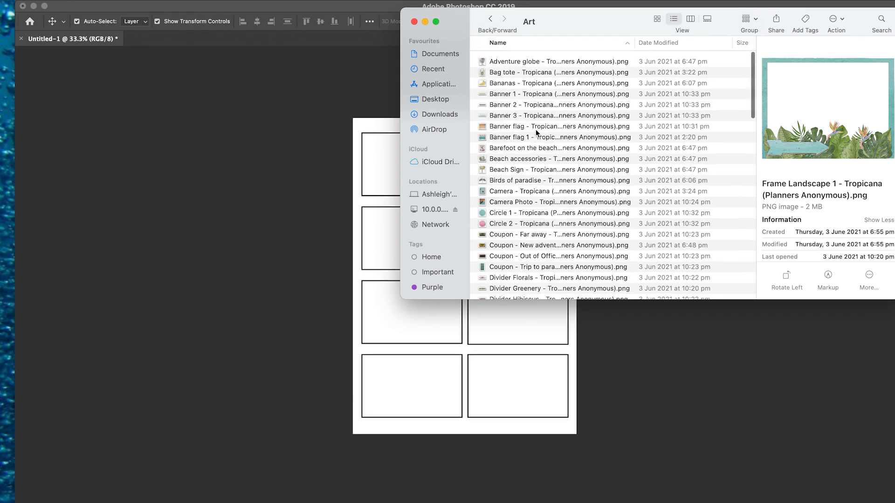
pyautogui.click(497, 93)
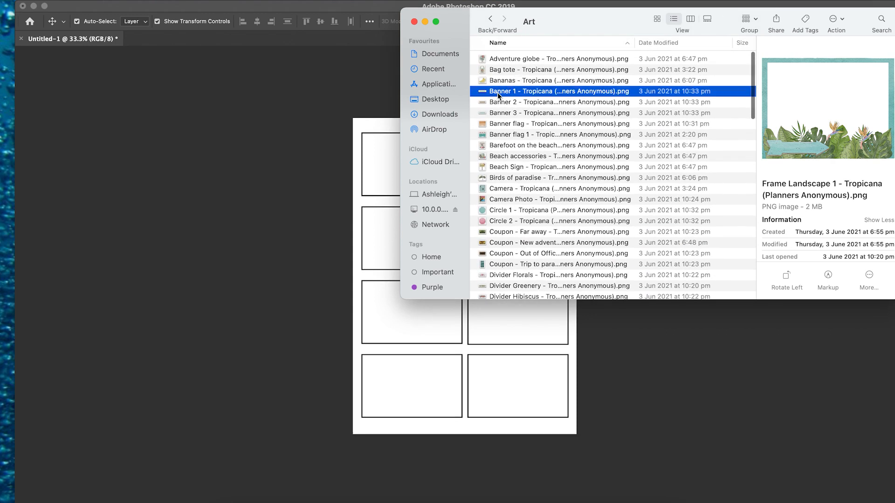
# Place the Beach Sign - Tropicana image in the lower-right corner of the first rectangle.
pyautogui.click(503, 167)
pyautogui.moveTo(480, 168); pyautogui.dragTo(385, 166)
pyautogui.moveTo(502, 226); pyautogui.dragTo(447, 165)
pyautogui.press('Return')
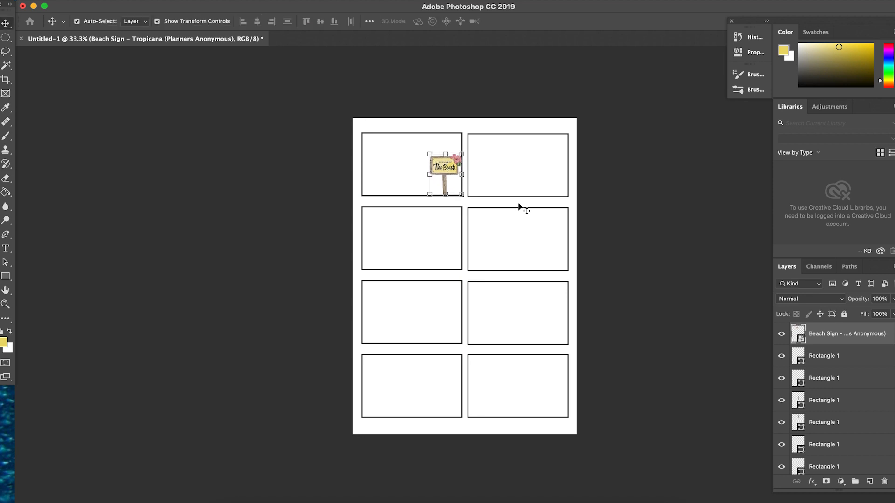
pyautogui.click(515, 206)
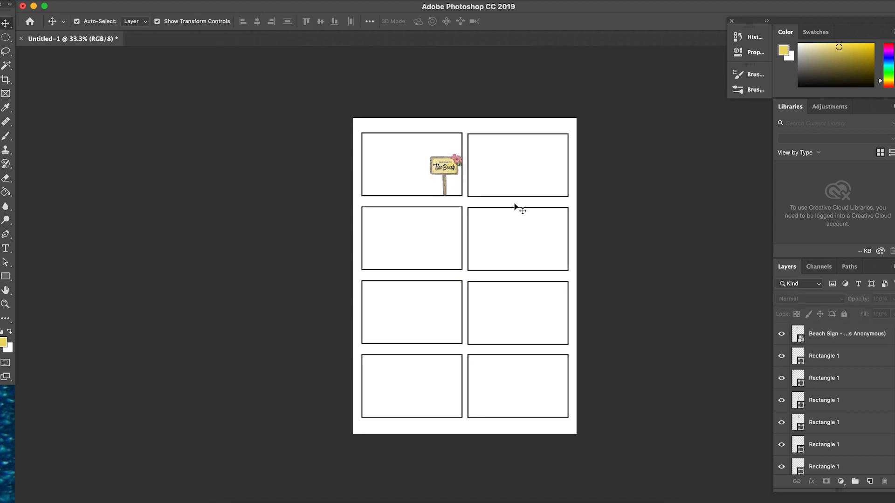
pyautogui.click(440, 171)
# Return to the Art folder in Finder and place the Divider Florals - Tropicana image on the page.
pyautogui.click(230, 495)
pyautogui.press('Down')
pyautogui.press('Down')
pyautogui.press('Down')
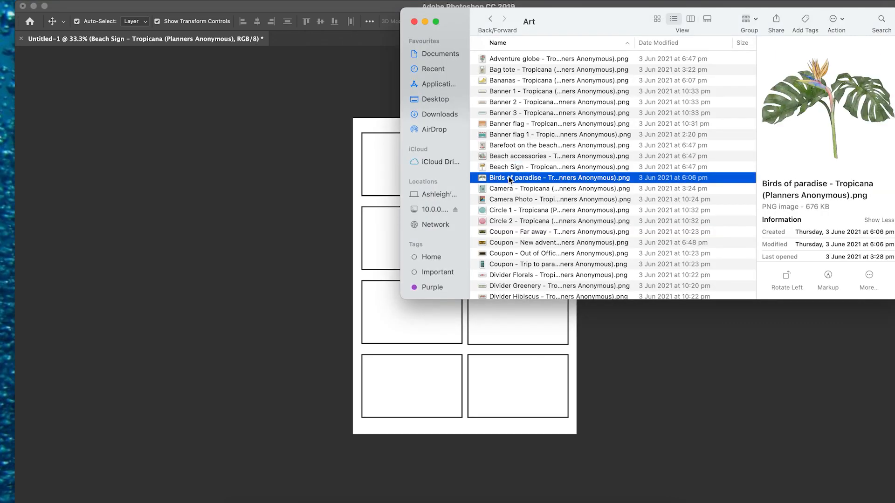
pyautogui.press('Down')
pyautogui.press('Down')
pyautogui.press('Down')
pyautogui.press('Down')
pyautogui.press('Down')
pyautogui.press('Down')
pyautogui.press('Down')
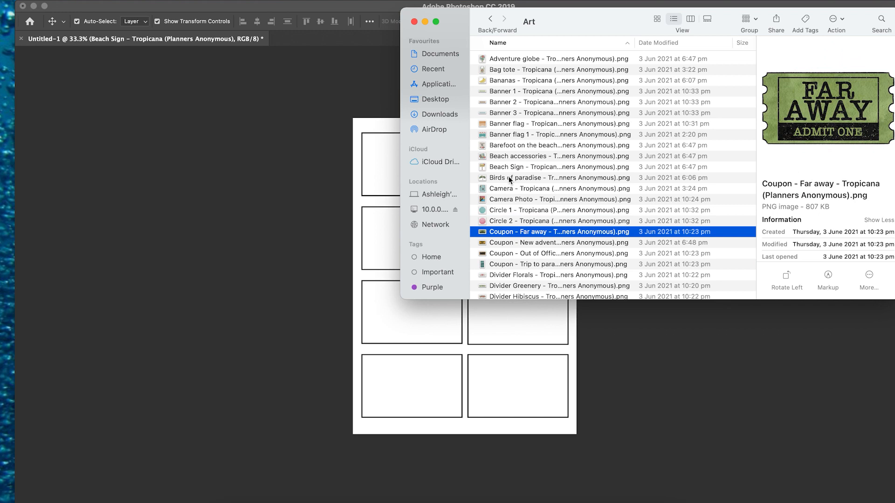
pyautogui.moveTo(513, 275); pyautogui.dragTo(466, 363)
# Place the Divider Greenery - Tropicana image on the page and move it just above the floral divider.
pyautogui.click(231, 495)
pyautogui.click(530, 286)
pyautogui.moveTo(530, 286); pyautogui.dragTo(435, 353)
pyautogui.moveTo(497, 285); pyautogui.dragTo(406, 319)
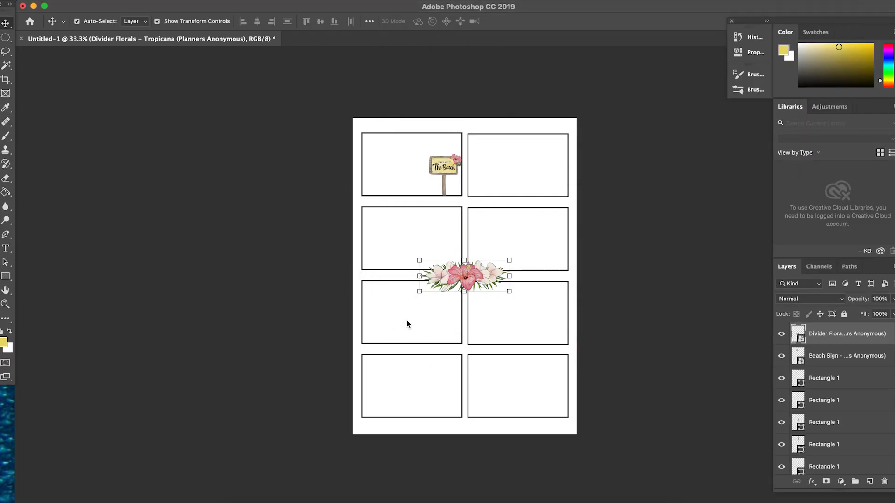
pyautogui.click(243, 495)
pyautogui.moveTo(501, 287); pyautogui.dragTo(436, 372)
pyautogui.moveTo(463, 284); pyautogui.dragTo(457, 245)
pyautogui.press('Return')
# Place the Flamingo 1 - Tropicana image from the Art folder in the middle of the page.
pyautogui.click(232, 500)
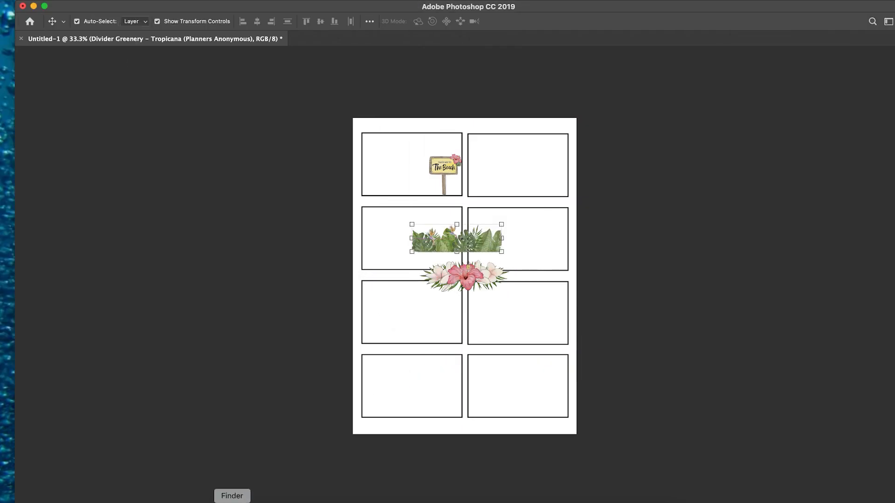
pyautogui.click(494, 295)
pyautogui.press('Down')
pyautogui.press('Down')
pyautogui.press('Down')
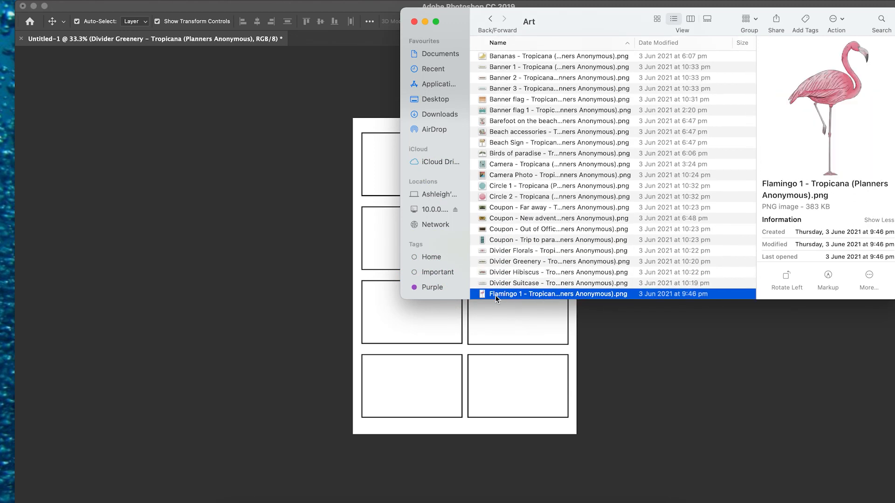
pyautogui.click(510, 284)
pyautogui.moveTo(510, 284); pyautogui.dragTo(399, 396)
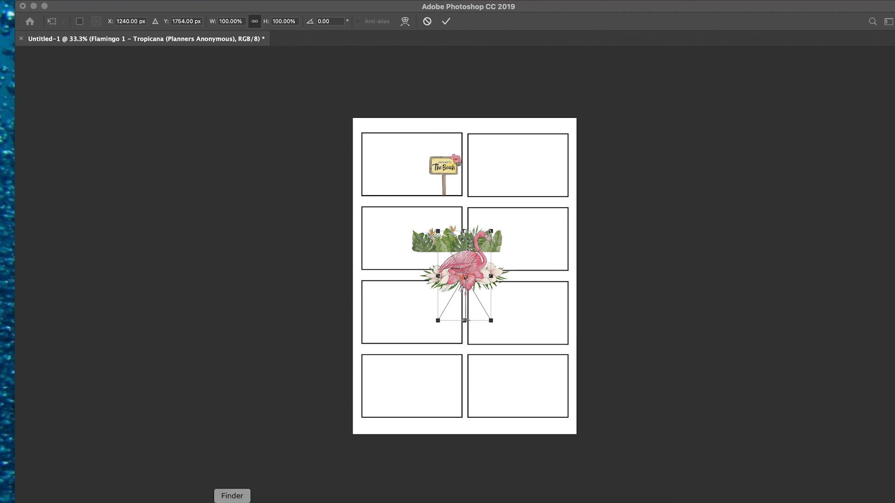
pyautogui.click(214, 330)
# Find the Pineapple - Tropicana image in the Art folder and place it on the page.
pyautogui.click(232, 499)
pyautogui.scroll(-5, 561, 271)
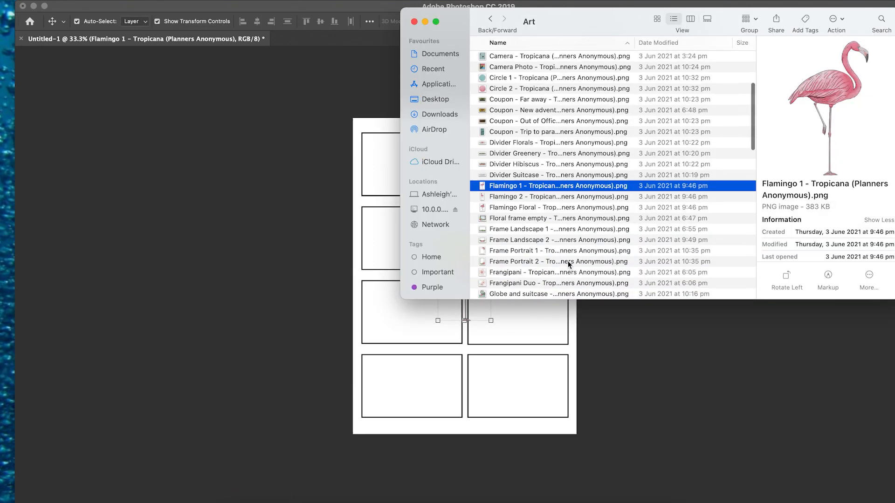
pyautogui.scroll(-8, 510, 289)
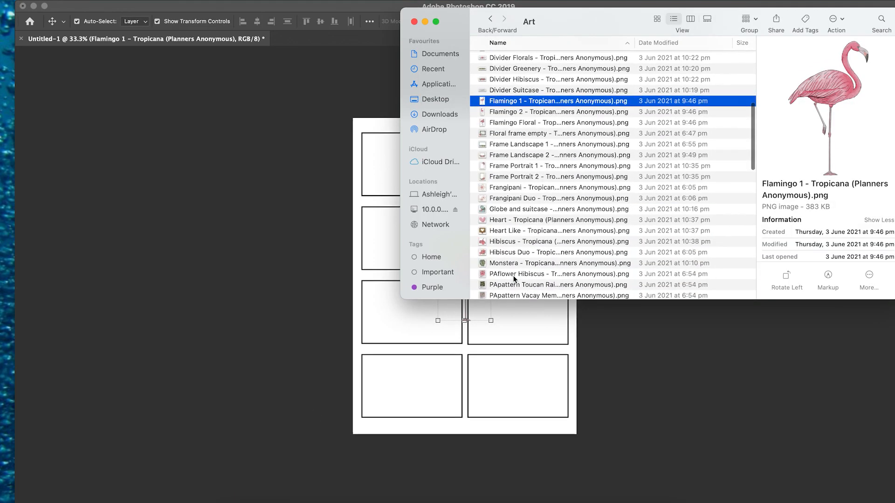
pyautogui.click(512, 269)
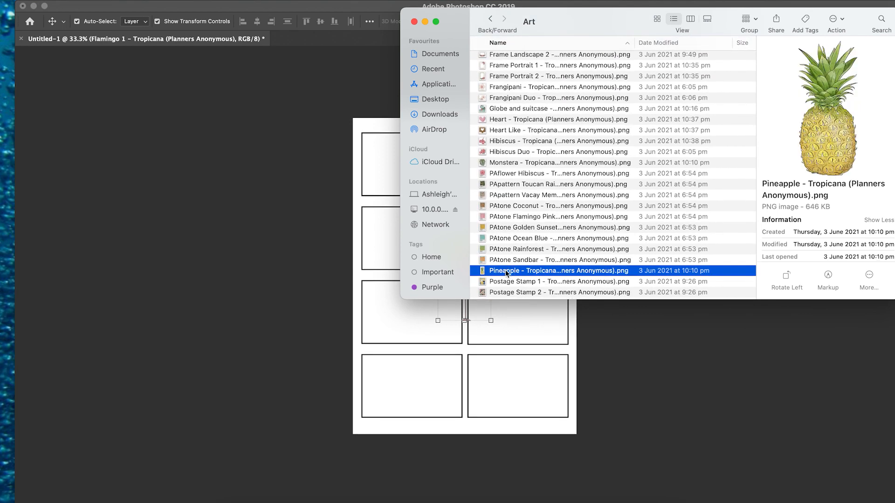
pyautogui.scroll(-3, 510, 268)
pyautogui.moveTo(508, 222); pyautogui.dragTo(465, 316)
# Look through the Art folder for more artwork, previewing the Signpost and Sunscreen Lotion images.
pyautogui.press('super+Tab')
pyautogui.scroll(-4, 550, 239)
pyautogui.click(509, 269)
pyautogui.moveTo(514, 29); pyautogui.dragTo(593, 30)
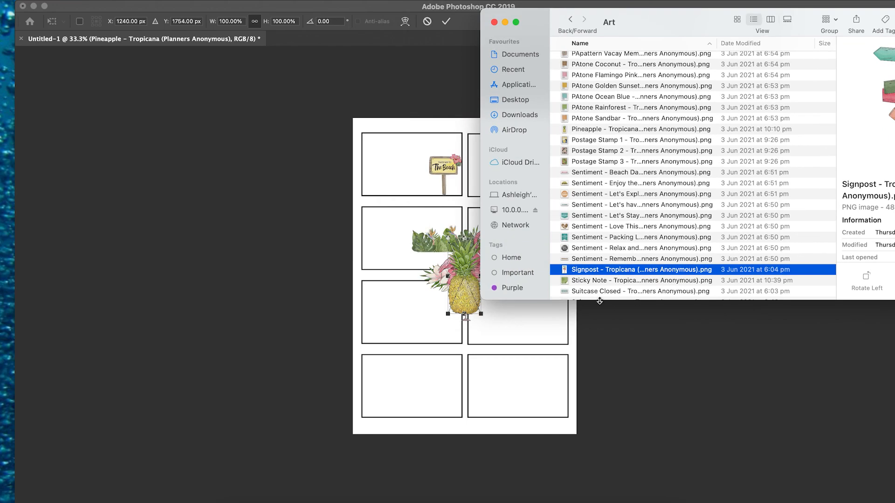
pyautogui.scroll(-5, 594, 260)
pyautogui.click(594, 272)
pyautogui.click(592, 283)
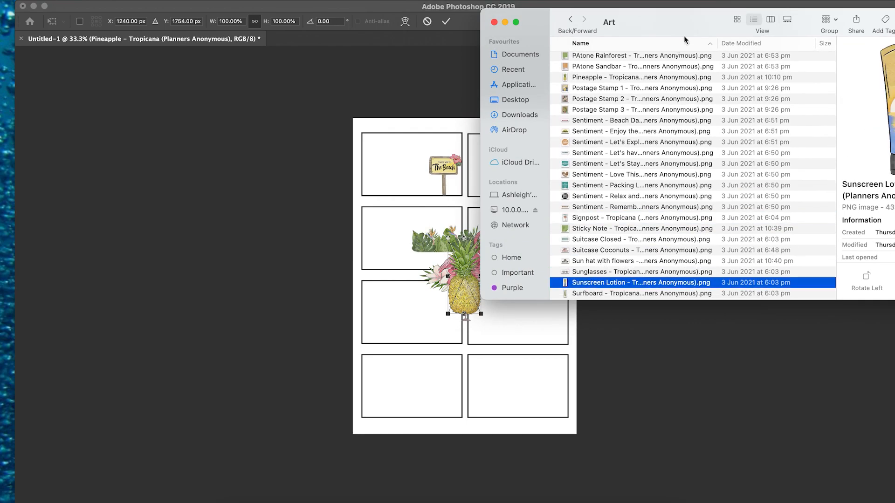
# Commit the pineapple placement and place the Surfboard - Tropicana image on the page.
pyautogui.moveTo(684, 29); pyautogui.dragTo(610, 28)
pyautogui.moveTo(553, 293); pyautogui.dragTo(505, 391)
pyautogui.moveTo(520, 293); pyautogui.dragTo(509, 350)
pyautogui.click(487, 374)
pyautogui.press('Return')
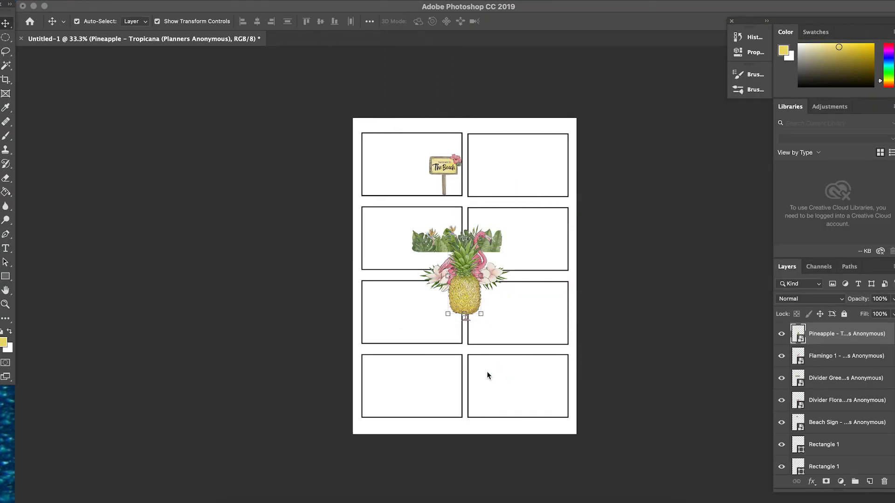
pyautogui.click(231, 502)
pyautogui.moveTo(519, 293); pyautogui.dragTo(505, 371)
# Commit the surfboard placement and place the Toucan Branch - Tropicana image from the Art folder on the page.
pyautogui.click(232, 501)
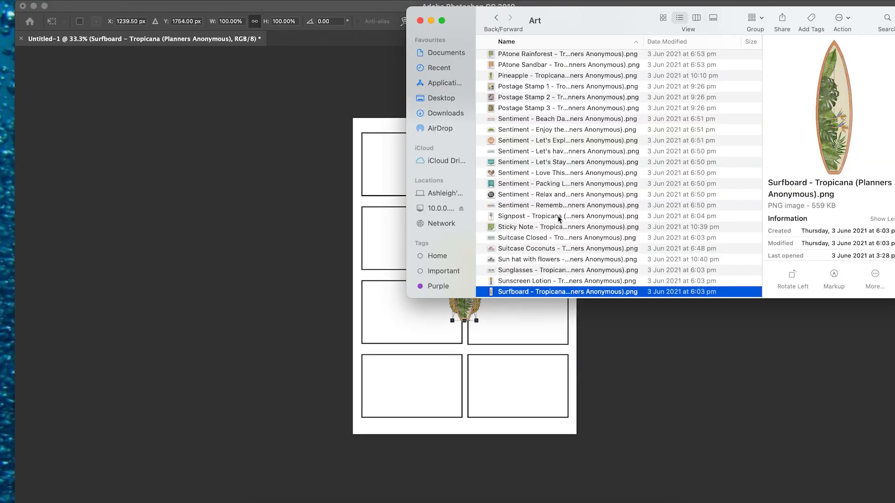
pyautogui.scroll(-2, 512, 216)
pyautogui.click(509, 253)
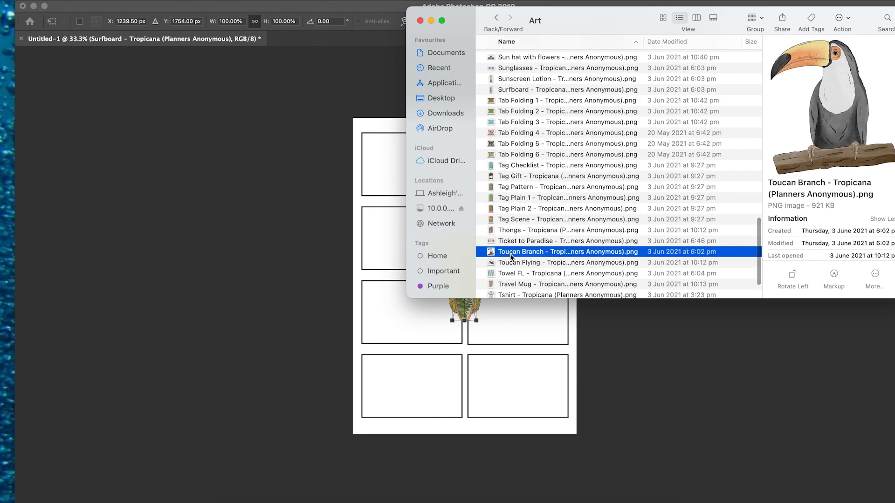
pyautogui.click(514, 388)
pyautogui.press('Return')
pyautogui.click(232, 501)
pyautogui.moveTo(510, 251); pyautogui.dragTo(526, 387)
# Place the Uke - Tropicana image from the Art folder on the page and commit its placement.
pyautogui.click(232, 502)
pyautogui.scroll(-3, 539, 274)
pyautogui.moveTo(538, 251); pyautogui.dragTo(471, 377)
pyautogui.click(232, 501)
pyautogui.click(232, 501)
pyautogui.moveTo(506, 254); pyautogui.dragTo(466, 400)
pyautogui.press('Return')
pyautogui.press('super+equal')
pyautogui.press('super+equal')
pyautogui.press('super+equal')
pyautogui.press('super+equal')
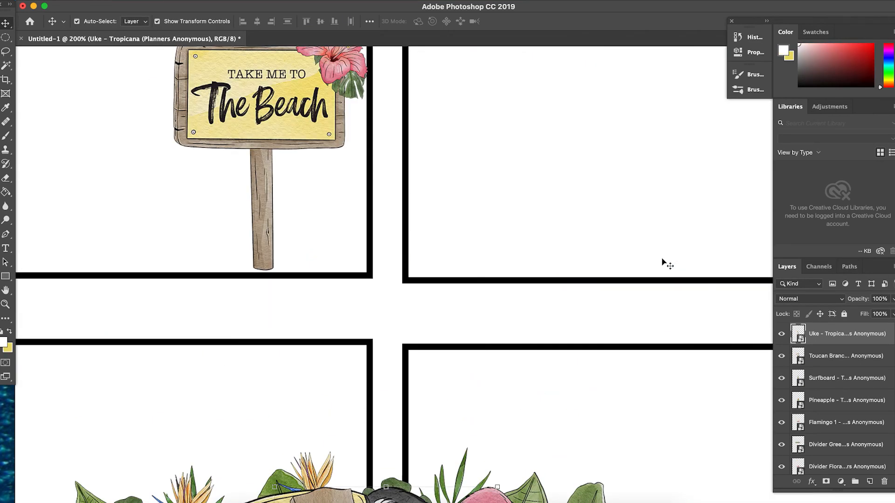
# Move the Beach Sign into the top-left card and place the Washi - Tropicana image from the Art folder on the page.
pyautogui.press('super+minus')
pyautogui.moveTo(378, 198); pyautogui.dragTo(180, 191)
pyautogui.click(232, 502)
pyautogui.click(538, 269)
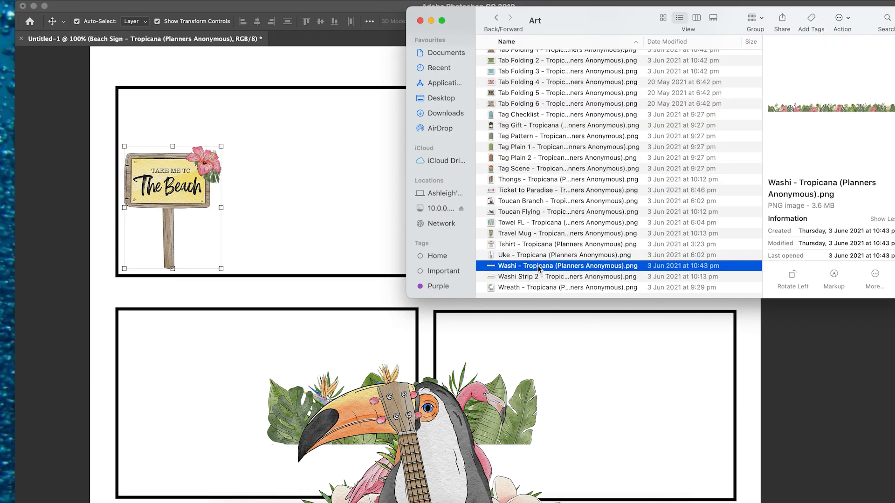
pyautogui.press('Down')
pyautogui.click(537, 269)
pyautogui.moveTo(536, 268); pyautogui.dragTo(270, 289)
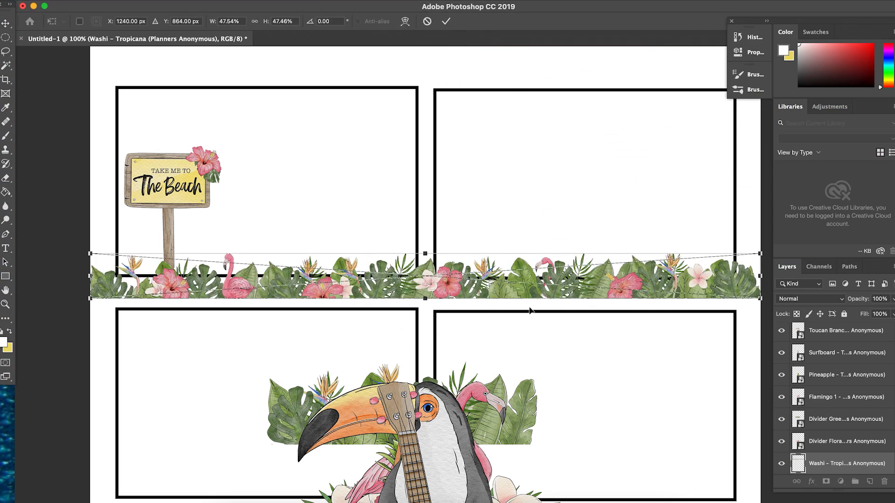
# Scale the Washi strip to about 21% so it spans the top-left card, align it along the card's inner bottom edge and commit it.
pyautogui.moveTo(88, 300); pyautogui.dragTo(278, 285)
pyautogui.moveTo(404, 280); pyautogui.dragTo(242, 274)
pyautogui.moveTo(601, 257); pyautogui.dragTo(417, 261)
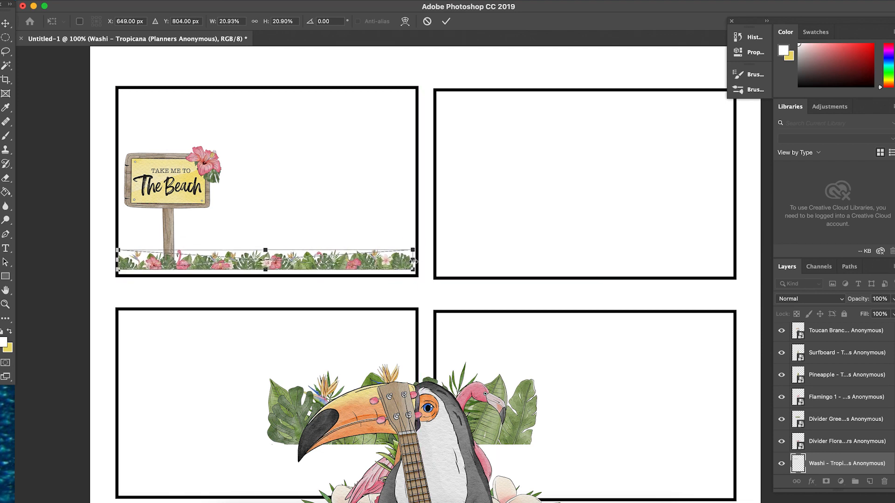
pyautogui.press('super+equal')
pyautogui.hscroll(-1, 417, 261)
pyautogui.moveTo(399, 230); pyautogui.dragTo(404, 239)
pyautogui.hscroll(-10, 442, 335)
pyautogui.moveTo(300, 214); pyautogui.dragTo(295, 214)
pyautogui.press('Return')
pyautogui.hscroll(3, 322, 289)
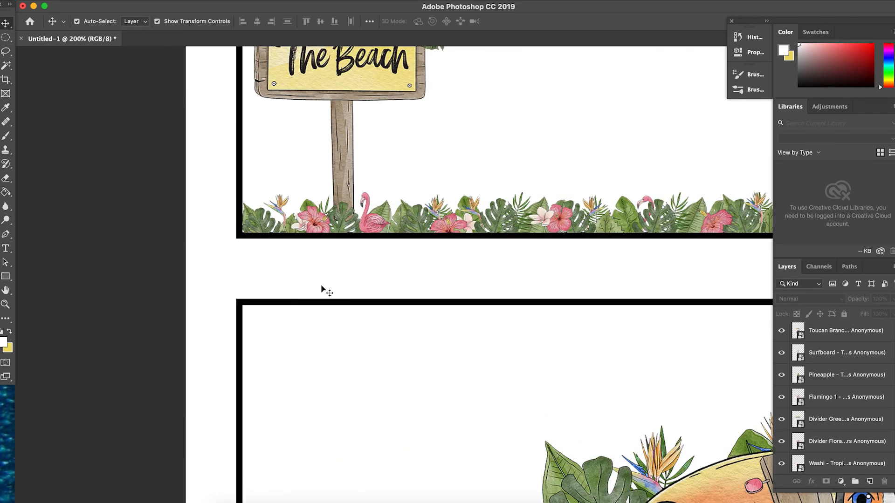
# Scale the Beach Sign to about 27% and stand it in the washi greenery at the top-left card's lower-left corner.
pyautogui.press('super+minus')
pyautogui.keyDown('super'); pyautogui.click(411, 179); pyautogui.keyUp('super')
pyautogui.moveTo(457, 127); pyautogui.dragTo(428, 176)
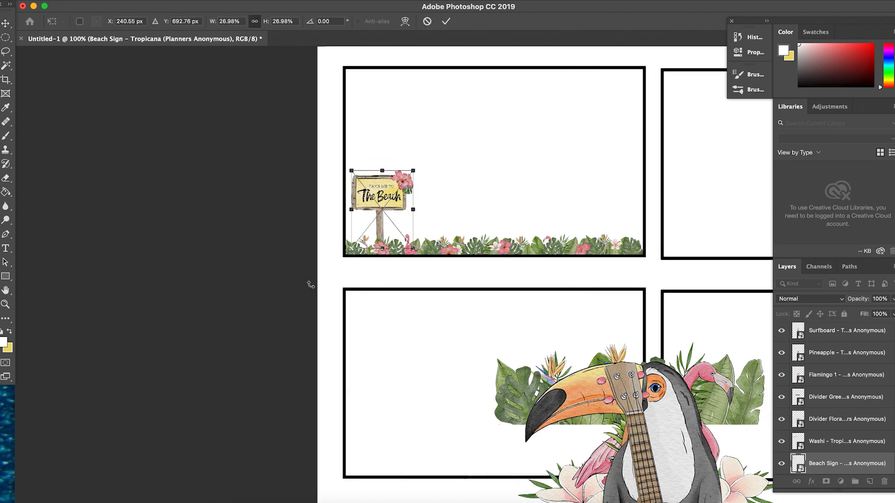
pyautogui.hscroll(5, 335, 270)
pyautogui.scroll(-1, 336, 271)
pyautogui.press('Return')
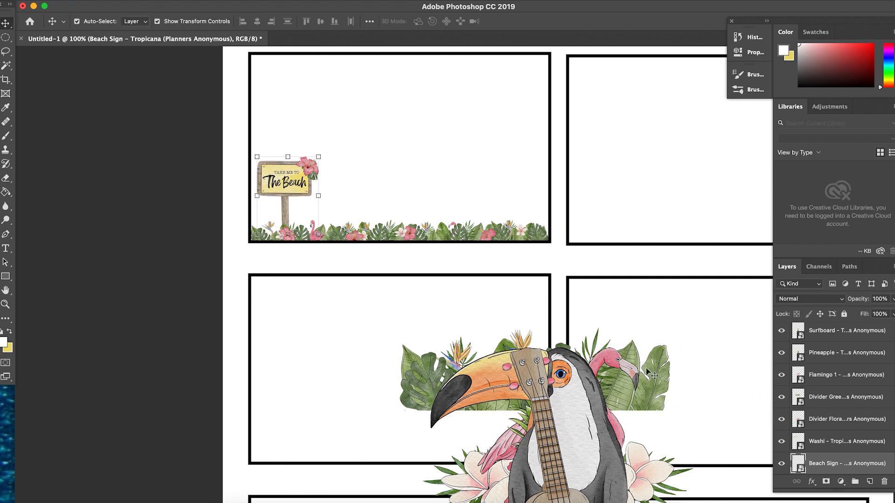
# Move the Toucan Branch image into the top-right card, scaled to about 35%, near the card's upper-right corner.
pyautogui.hscroll(6, 525, 414)
pyautogui.scroll(-1, 525, 414)
pyautogui.moveTo(429, 424); pyautogui.dragTo(576, 202)
pyautogui.scroll(4, 577, 201)
pyautogui.hscroll(1, 577, 202)
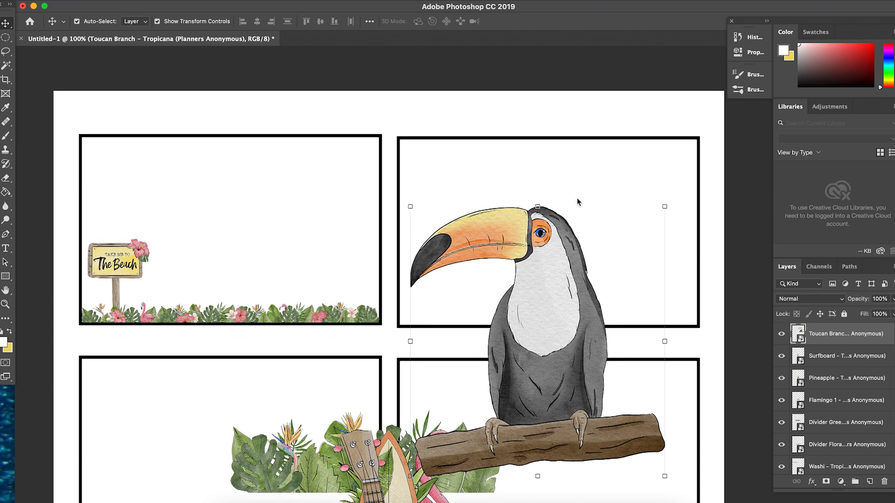
pyautogui.moveTo(656, 214); pyautogui.dragTo(562, 310)
pyautogui.moveTo(485, 401); pyautogui.dragTo(616, 250)
pyautogui.moveTo(693, 325); pyautogui.dragTo(651, 241)
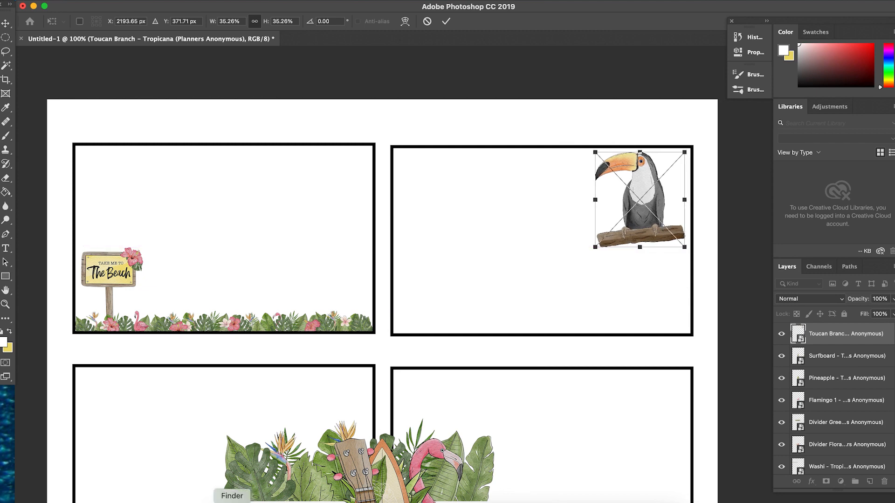
# Open the Quotes & Wordfetti folder and preview the quote images from Living off sunshine to Sand in my hair.
pyautogui.click(231, 502)
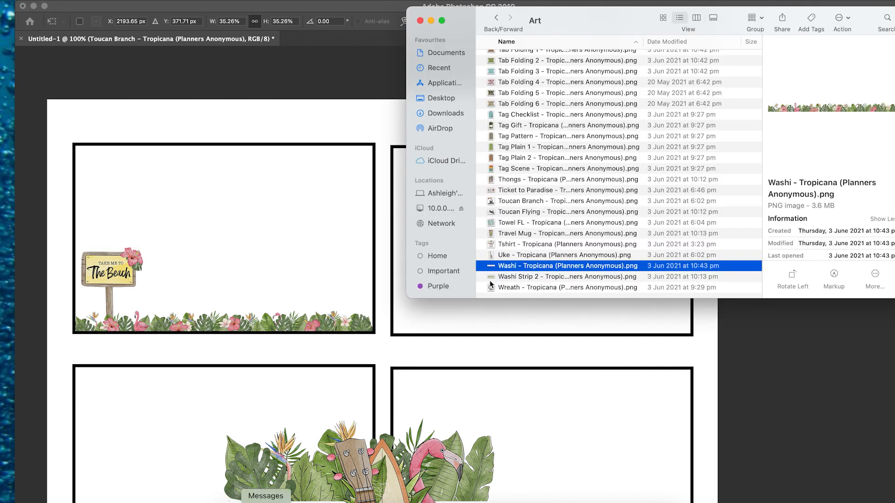
pyautogui.click(496, 19)
pyautogui.click(513, 80)
pyautogui.doubleClick(514, 80)
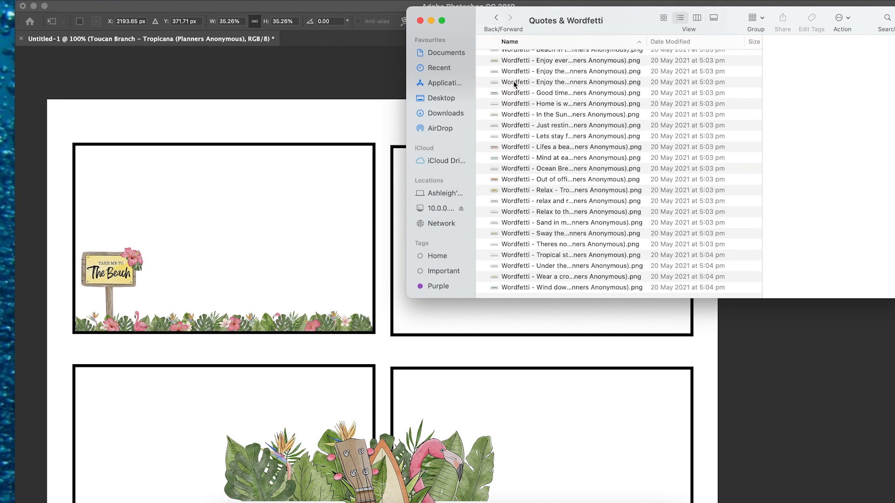
pyautogui.scroll(5, 585, 113)
pyautogui.click(581, 90)
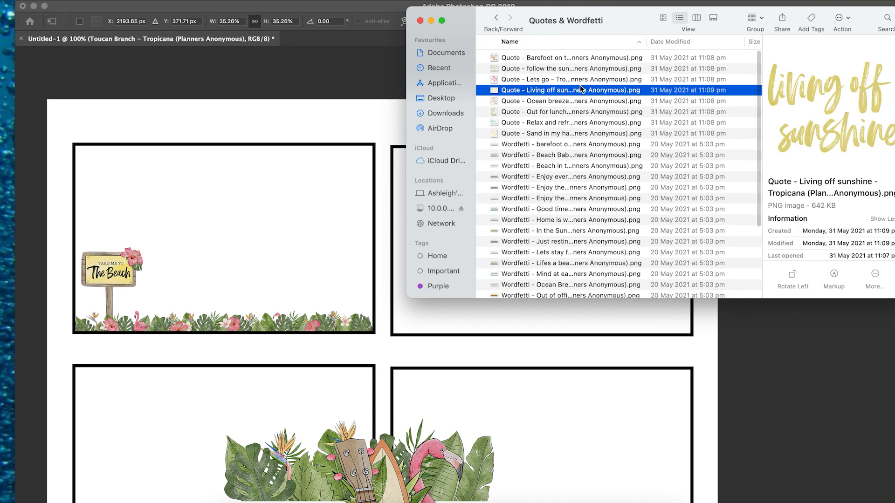
pyautogui.click(562, 110)
pyautogui.click(546, 123)
pyautogui.click(542, 134)
# Move the toucan to the card's lower-right corner and place the Relax and refresh quote beside it at about 33%.
pyautogui.moveTo(536, 123); pyautogui.dragTo(518, 346)
pyautogui.click(518, 346)
pyautogui.press('Return')
pyautogui.click(231, 502)
pyautogui.moveTo(538, 123); pyautogui.dragTo(608, 212)
pyautogui.moveTo(650, 302)
pyautogui.mouseDown()
pyautogui.moveTo(663, 226)
pyautogui.moveTo(651, 313)
pyautogui.mouseUp()
pyautogui.press('Return')
pyautogui.click(598, 210)
pyautogui.moveTo(598, 210); pyautogui.dragTo(626, 314)
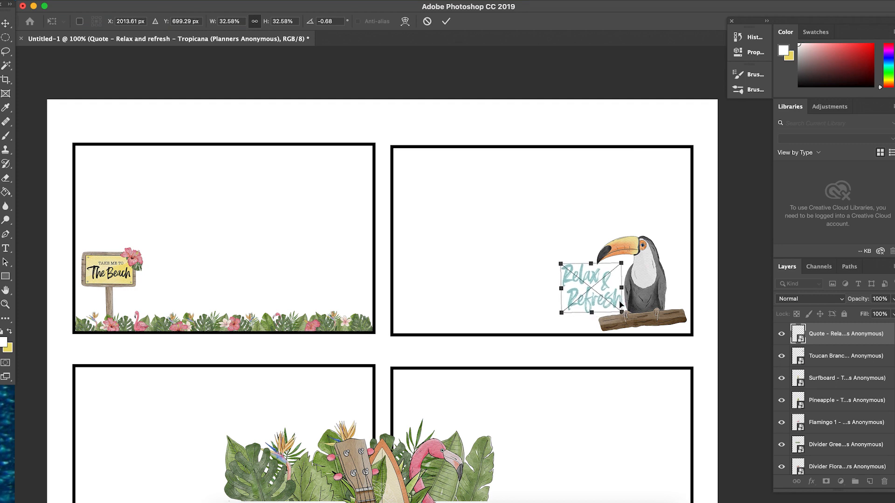
pyautogui.press('Return')
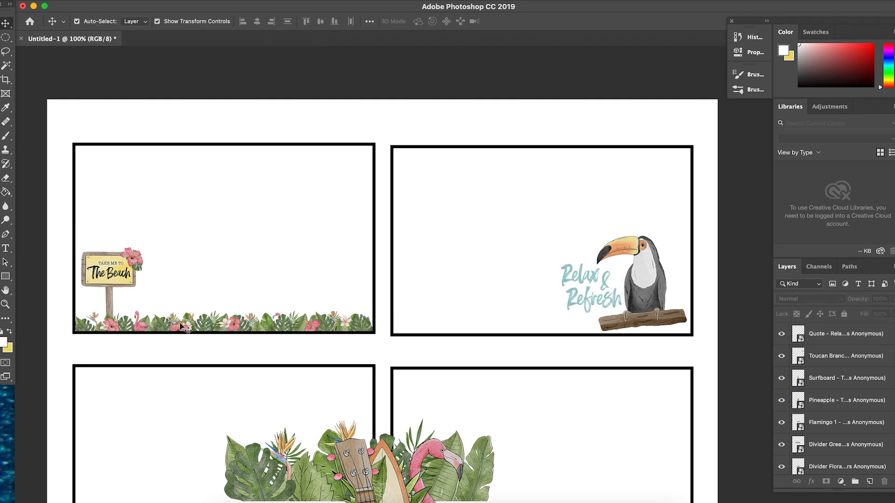
# Move the greenery divider into the second-row left card and shift the surfboard, ukulele, flamingo and pineapple over to the right column.
pyautogui.scroll(-5, 180, 326)
pyautogui.moveTo(281, 311); pyautogui.dragTo(125, 362)
pyautogui.moveTo(391, 373); pyautogui.dragTo(511, 222)
pyautogui.moveTo(391, 410); pyautogui.dragTo(630, 286)
pyautogui.moveTo(451, 339); pyautogui.dragTo(594, 194)
pyautogui.moveTo(423, 395); pyautogui.dragTo(626, 206)
# Enlarge the greenery divider to about 110% so it fills the second-row left card's width along its bottom edge, and commit it.
pyautogui.click(349, 356)
pyautogui.moveTo(347, 342); pyautogui.dragTo(375, 344)
pyautogui.moveTo(308, 361); pyautogui.dragTo(309, 358)
pyautogui.moveTo(383, 339); pyautogui.dragTo(379, 339)
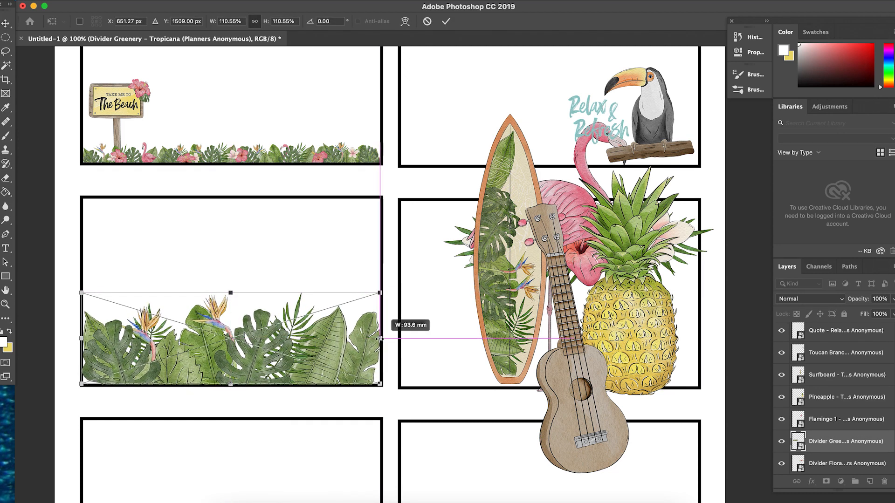
pyautogui.press('Return')
pyautogui.click(275, 403)
# Preview the Wordfetti images in the Quotes & Wordfetti folder for a phrase suiting the greenery card.
pyautogui.click(232, 501)
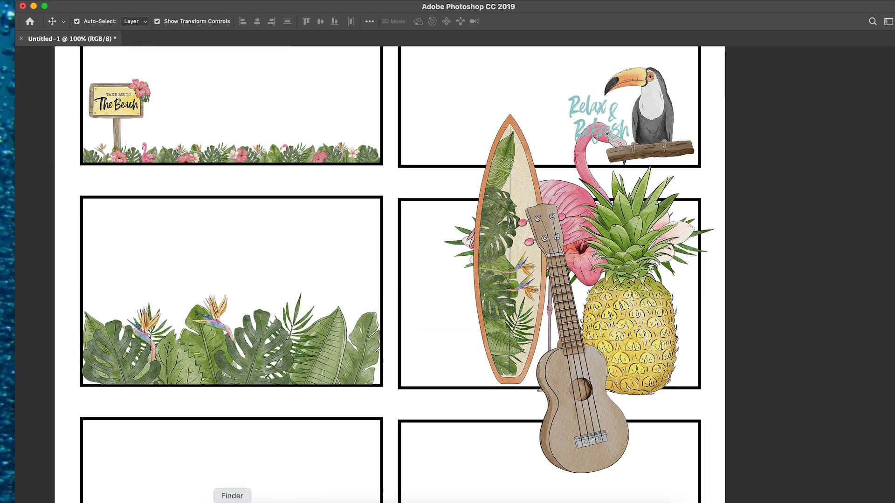
pyautogui.click(527, 72)
pyautogui.press('Up')
pyautogui.click(535, 249)
pyautogui.click(534, 265)
pyautogui.click(531, 277)
pyautogui.click(532, 282)
pyautogui.click(533, 291)
pyautogui.scroll(-3, 533, 283)
# Place the Sway the day away wordfetti, scaled down, at the upper-left corner of the greenery card and commit it.
pyautogui.click(542, 294)
pyautogui.moveTo(542, 295); pyautogui.dragTo(197, 254)
pyautogui.moveTo(494, 291); pyautogui.dragTo(407, 276)
pyautogui.moveTo(327, 270); pyautogui.dragTo(130, 214)
pyautogui.click(119, 274)
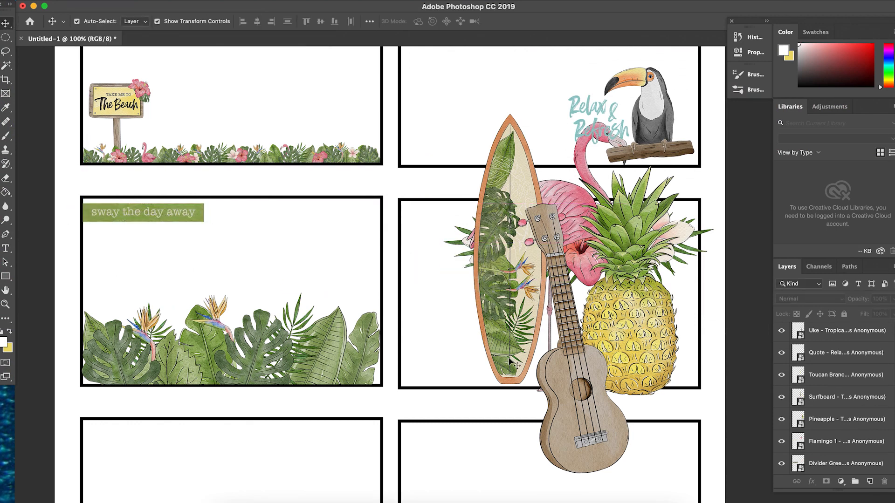
# Scale down the surfboard and move it to the left side of the second-row right card.
pyautogui.scroll(-3, 513, 288)
pyautogui.click(513, 285)
pyautogui.moveTo(539, 73); pyautogui.dragTo(486, 186)
pyautogui.moveTo(479, 280); pyautogui.dragTo(412, 278)
# Place the Wordfetti - Relax to the ocean waves image from the Quotes & Wordfetti folder on the page.
pyautogui.click(231, 501)
pyautogui.scroll(-3, 555, 174)
pyautogui.press('Down')
pyautogui.press('Down')
pyautogui.press('Down')
pyautogui.press('Down')
pyautogui.press('Down')
pyautogui.press('Up')
pyautogui.press('Up')
pyautogui.press('Up')
pyautogui.press('Up')
pyautogui.press('Up')
pyautogui.press('Up')
pyautogui.moveTo(530, 213); pyautogui.dragTo(526, 233)
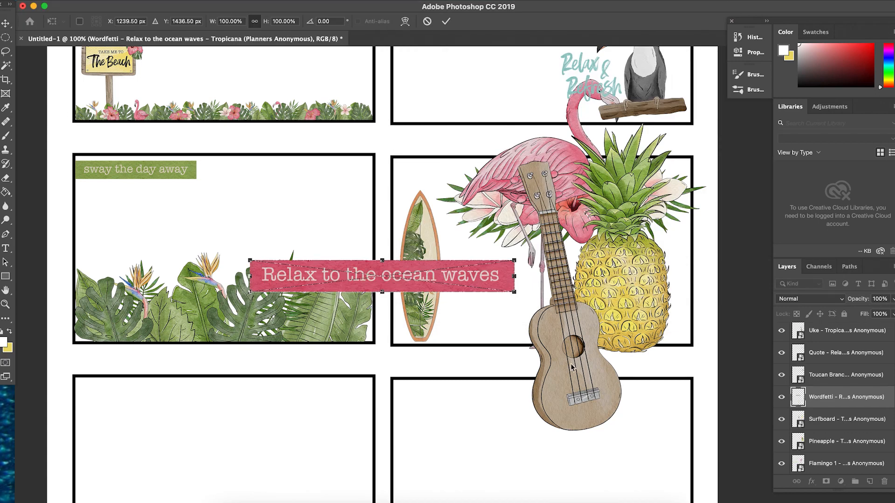
# Scale down the ukulele and position it at the lower-right corner of the third-row right card.
pyautogui.scroll(-3, 372, 233)
pyautogui.press('super+t')
pyautogui.moveTo(580, 133); pyautogui.dragTo(535, 264)
pyautogui.moveTo(508, 369); pyautogui.dragTo(654, 409)
pyautogui.press('Return')
# Scale the pineapple to about 41% and position it at the lower-left corner of the third-row left card.
pyautogui.moveTo(645, 186); pyautogui.dragTo(309, 399)
pyautogui.press('super+t')
pyautogui.moveTo(335, 213); pyautogui.dragTo(277, 348)
pyautogui.moveTo(254, 422); pyautogui.dragTo(100, 415)
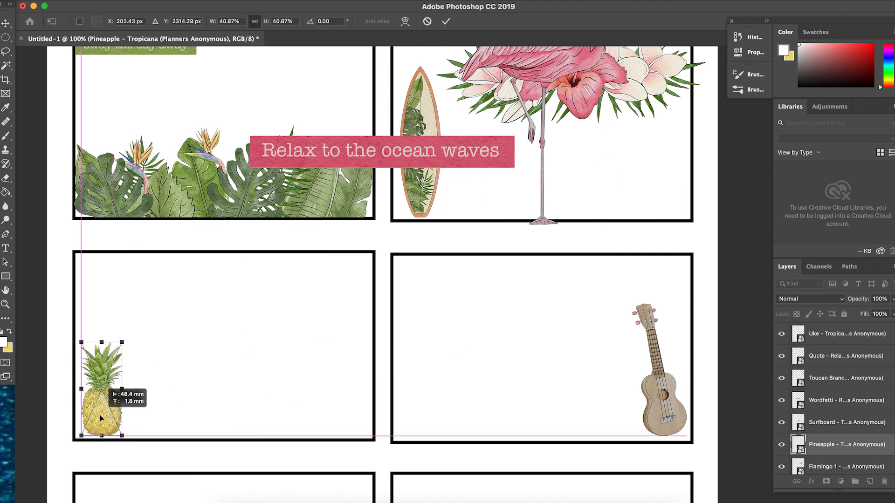
pyautogui.press('Return')
# Scale the flamingo to about 48% and stand it at the lower-left corner of the bottom-left card.
pyautogui.click(548, 66)
pyautogui.moveTo(549, 67); pyautogui.dragTo(363, 361)
pyautogui.scroll(-3, 364, 361)
pyautogui.moveTo(381, 214); pyautogui.dragTo(245, 401)
pyautogui.scroll(-5, 245, 401)
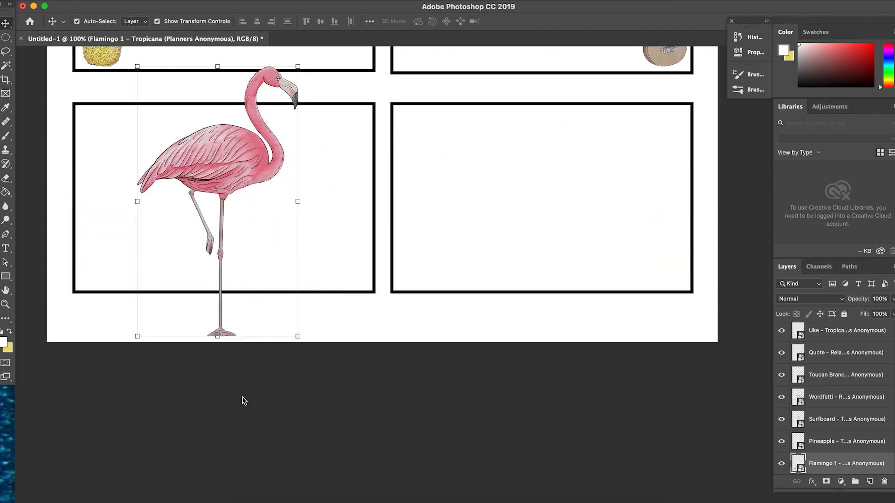
pyautogui.moveTo(298, 336); pyautogui.dragTo(231, 243)
pyautogui.moveTo(203, 132); pyautogui.dragTo(139, 175)
pyautogui.moveTo(179, 285); pyautogui.dragTo(140, 242)
pyautogui.moveTo(116, 171); pyautogui.dragTo(124, 210)
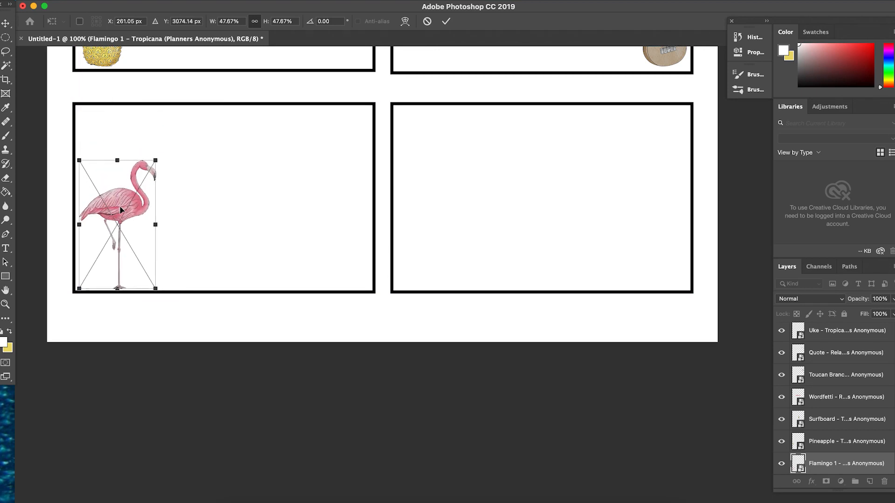
pyautogui.scroll(10, 121, 209)
pyautogui.press('Return')
# Scale the floral divider to about 61% and center it along the top of the bottom-right card.
pyautogui.rightClick(540, 216)
pyautogui.click(547, 212)
pyautogui.moveTo(547, 213); pyautogui.dragTo(492, 414)
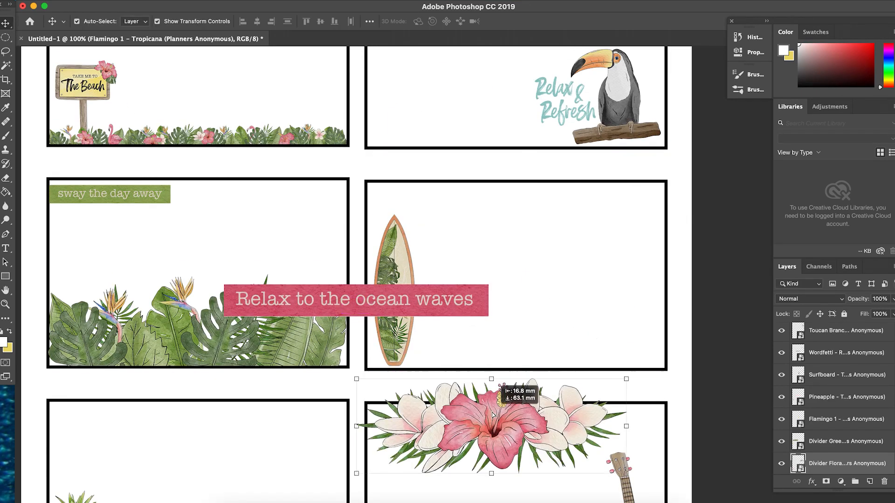
pyautogui.scroll(-10, 493, 415)
pyautogui.rightClick(508, 181)
pyautogui.click(514, 187)
pyautogui.moveTo(482, 155); pyautogui.dragTo(473, 412)
pyautogui.scroll(-4, 473, 413)
pyautogui.moveTo(617, 362); pyautogui.dragTo(513, 325)
pyautogui.moveTo(454, 317); pyautogui.dragTo(533, 291)
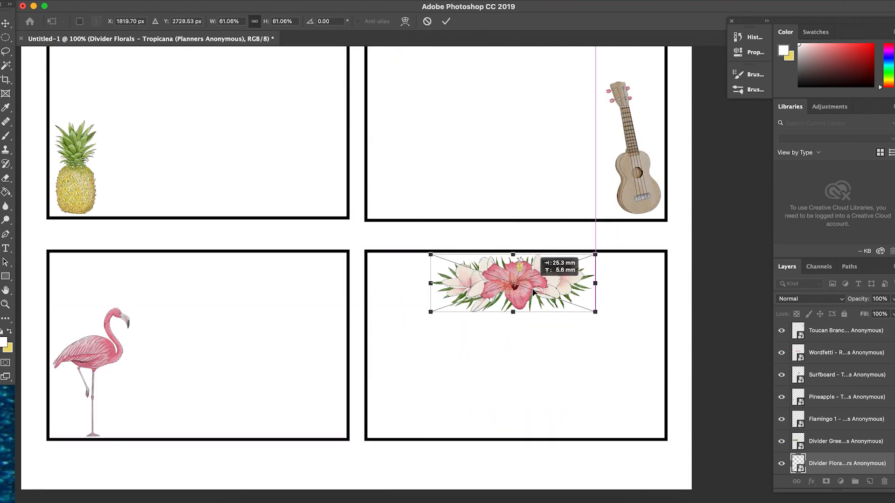
pyautogui.press('Return')
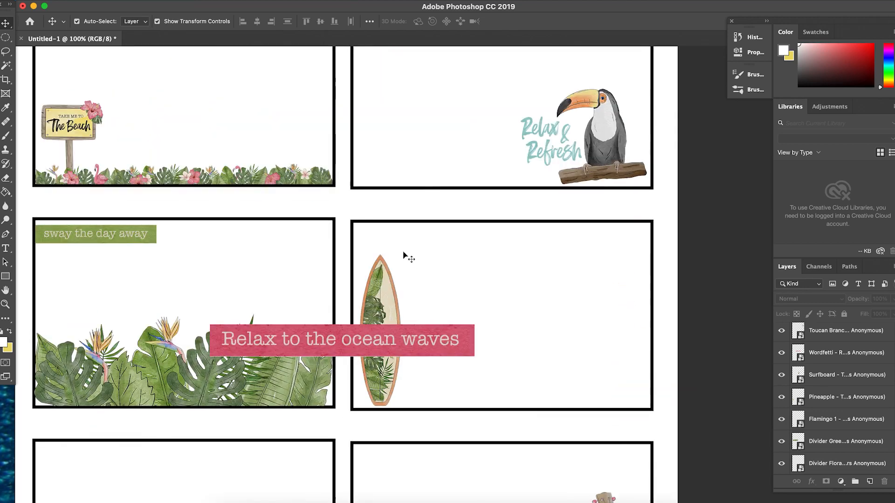
# Scale the Relax to the ocean waves banner to about 57% and set it beside the surfboard's base in its card.
pyautogui.moveTo(353, 353); pyautogui.dragTo(460, 400)
pyautogui.hotkey('ctrl', 't')
pyautogui.moveTo(839, 355); pyautogui.dragTo(832, 388)
pyautogui.click(411, 376)
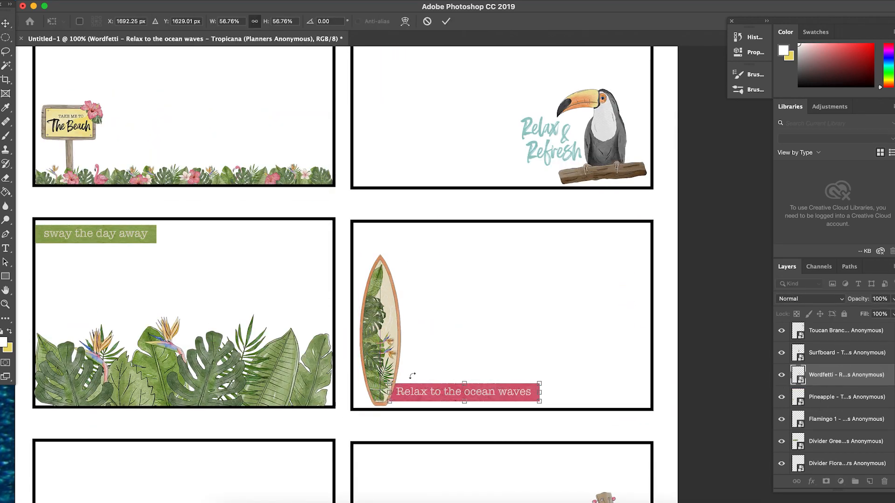
pyautogui.click(412, 375)
# Preview the Wordfetti and quote images in the Quotes & Wordfetti folder for a phrase suiting the pineapple card.
pyautogui.scroll(-5, 473, 440)
pyautogui.click(232, 496)
pyautogui.click(566, 95)
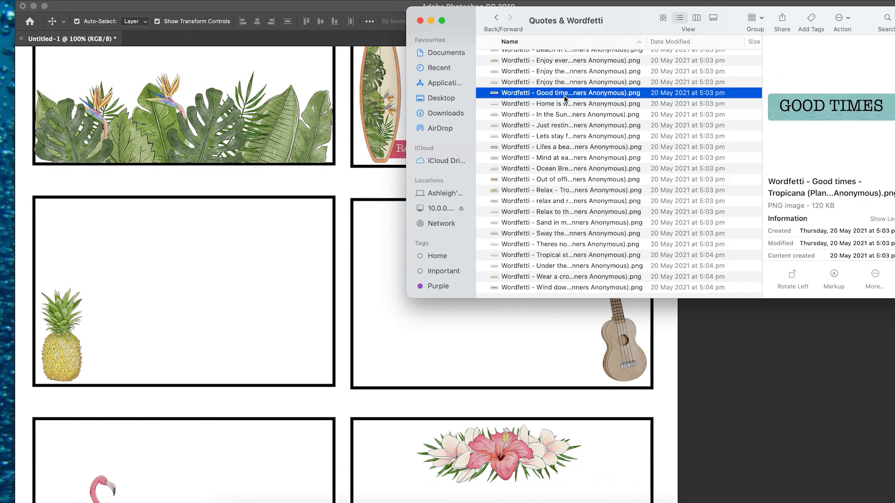
pyautogui.press('Up')
pyautogui.press('Up')
pyautogui.click(559, 62)
pyautogui.scroll(2, 550, 74)
pyautogui.click(548, 90)
pyautogui.click(547, 57)
pyautogui.scroll(3, 547, 58)
pyautogui.click(528, 81)
pyautogui.click(517, 95)
pyautogui.scroll(1, 522, 85)
pyautogui.click(520, 91)
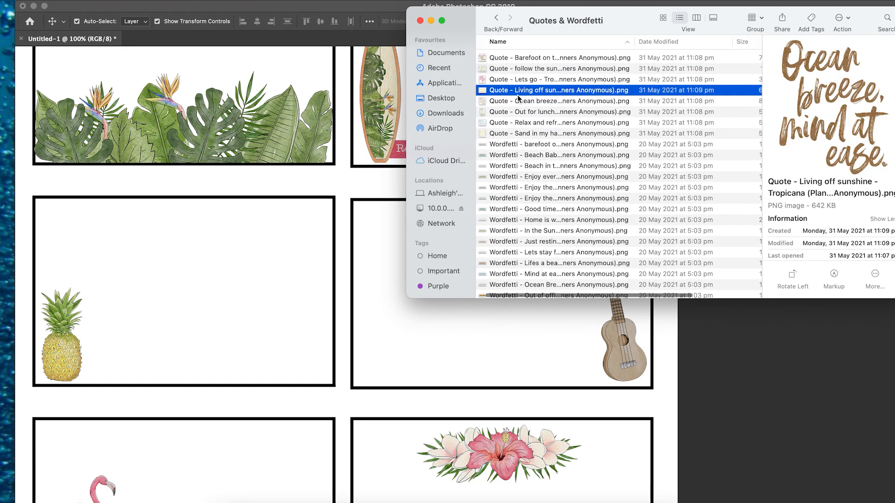
# Place the Living off sunshine quote, scaled down, at the upper-right corner of the pineapple card and commit it.
pyautogui.click(536, 72)
pyautogui.click(521, 91)
pyautogui.moveTo(521, 91); pyautogui.dragTo(298, 269)
pyautogui.press('Return')
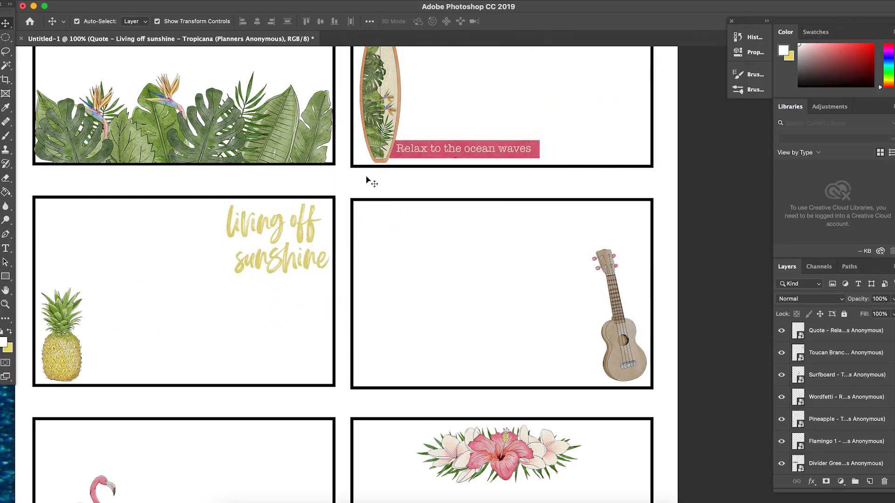
# Look through the Quotes & Wordfetti folder for further phrases, previewing the wordfetti banners and the Lets go quote.
pyautogui.press('super+Tab')
pyautogui.click(530, 61)
pyautogui.click(529, 274)
pyautogui.click(534, 242)
pyautogui.click(534, 231)
pyautogui.click(535, 220)
pyautogui.click(535, 209)
pyautogui.click(534, 198)
pyautogui.click(534, 188)
pyautogui.scroll(-3, 534, 200)
pyautogui.press('Down')
pyautogui.press('Down')
pyautogui.press('Down')
pyautogui.press('Down')
pyautogui.press('Down')
pyautogui.press('Down')
pyautogui.press('Down')
pyautogui.press('Down')
pyautogui.press('Down')
pyautogui.press('Down')
pyautogui.press('Down')
pyautogui.press('Down')
pyautogui.press('Down')
pyautogui.press('Down')
pyautogui.press('Down')
pyautogui.press('Down')
pyautogui.press('Down')
pyautogui.press('Down')
pyautogui.press('Down')
pyautogui.press('Down')
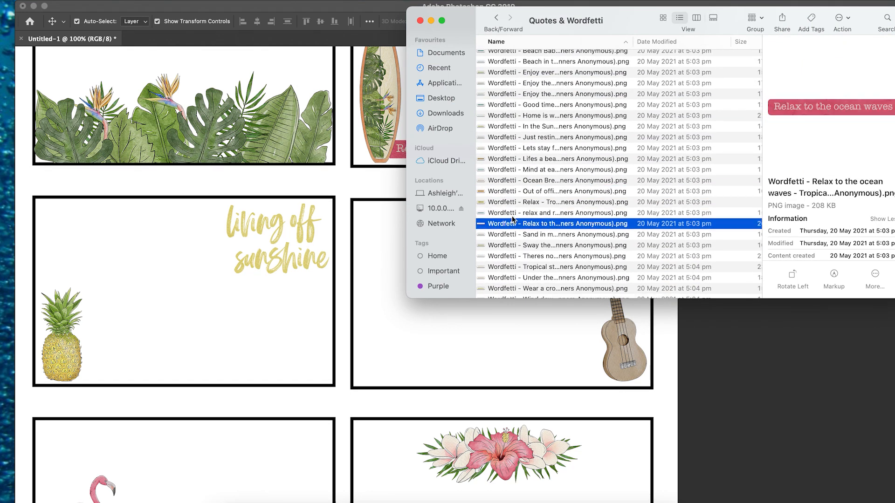
pyautogui.scroll(5, 559, 96)
pyautogui.click(516, 73)
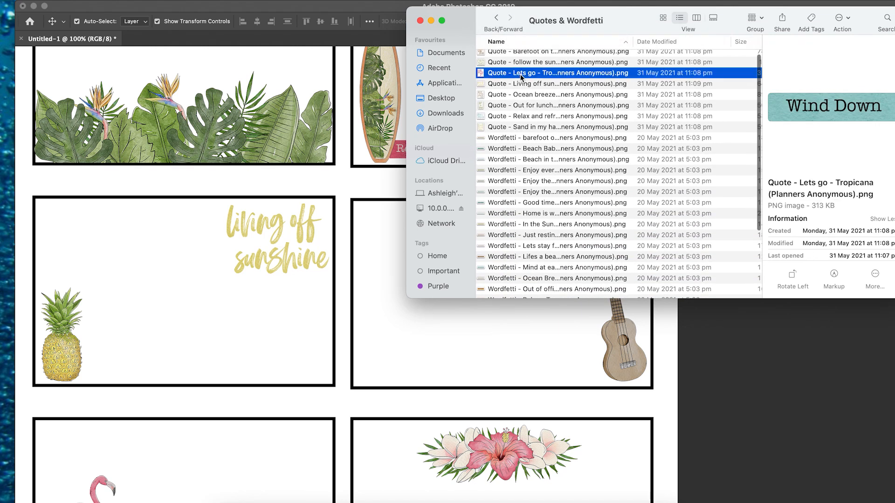
# Preview further quote and wordfetti images in the Quotes & Wordfetti folder, from Living off sunshine to Beach Babe.
pyautogui.click(516, 84)
pyautogui.click(516, 95)
pyautogui.click(515, 106)
pyautogui.click(516, 159)
pyautogui.click(516, 139)
pyautogui.press('Down')
pyautogui.press('Down')
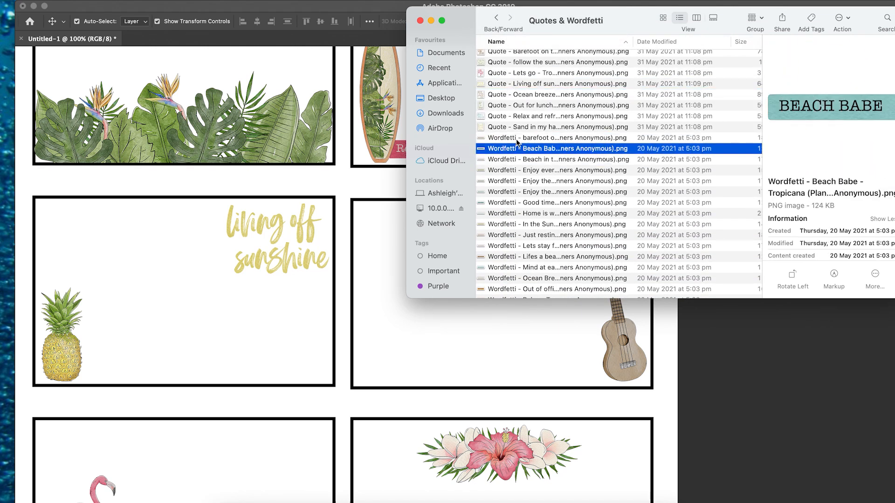
pyautogui.click(495, 17)
pyautogui.click(503, 58)
pyautogui.doubleClick(503, 57)
pyautogui.scroll(-5, 519, 163)
pyautogui.moveTo(509, 191); pyautogui.dragTo(399, 445)
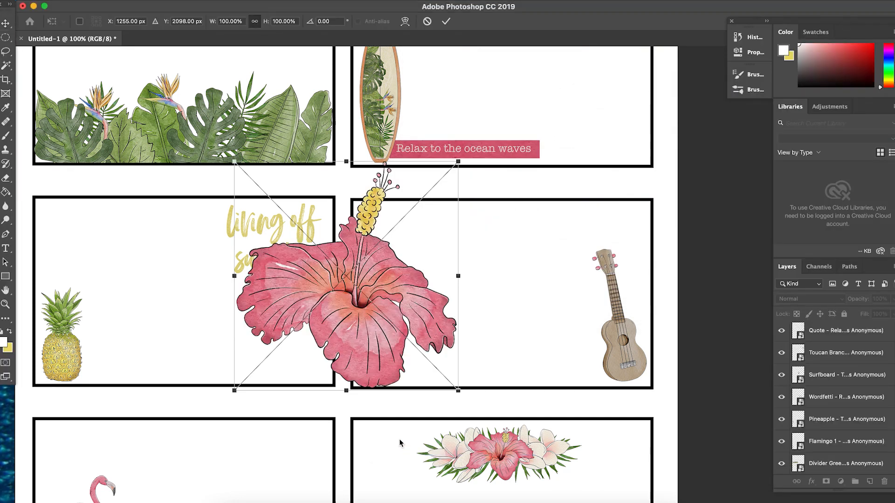
pyautogui.moveTo(458, 164); pyautogui.dragTo(314, 310)
pyautogui.moveTo(219, 303); pyautogui.dragTo(208, 340)
pyautogui.moveTo(300, 350); pyautogui.dragTo(412, 456)
pyautogui.press('Escape')
# Review the decorated cards across the whole page, from the beach sign card down to the floral card.
pyautogui.scroll(-5, 412, 462)
pyautogui.scroll(10, 412, 461)
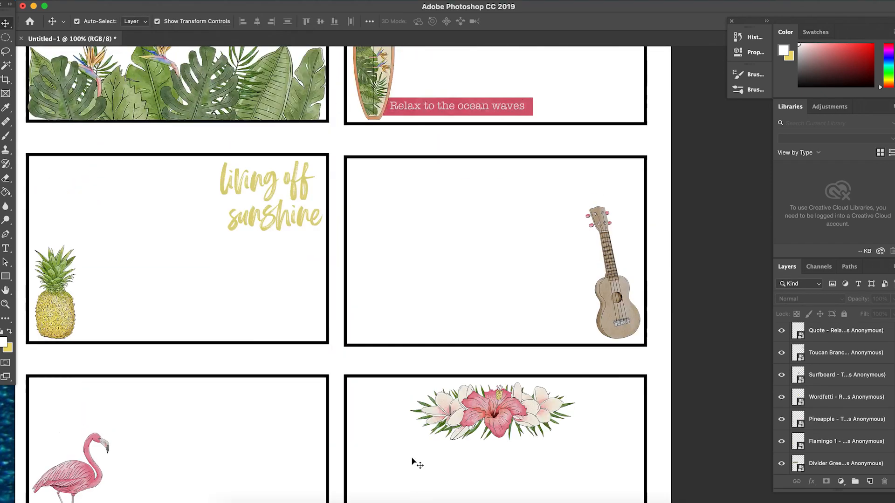
pyautogui.hscroll(-5, 412, 461)
pyautogui.hscroll(4, 412, 461)
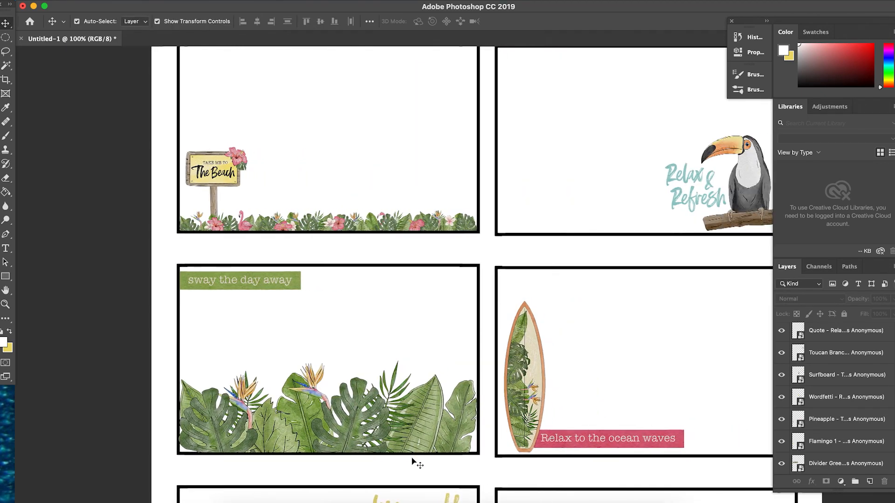
pyautogui.scroll(-4, 412, 461)
pyautogui.scroll(-12, 412, 462)
pyautogui.hscroll(2, 412, 461)
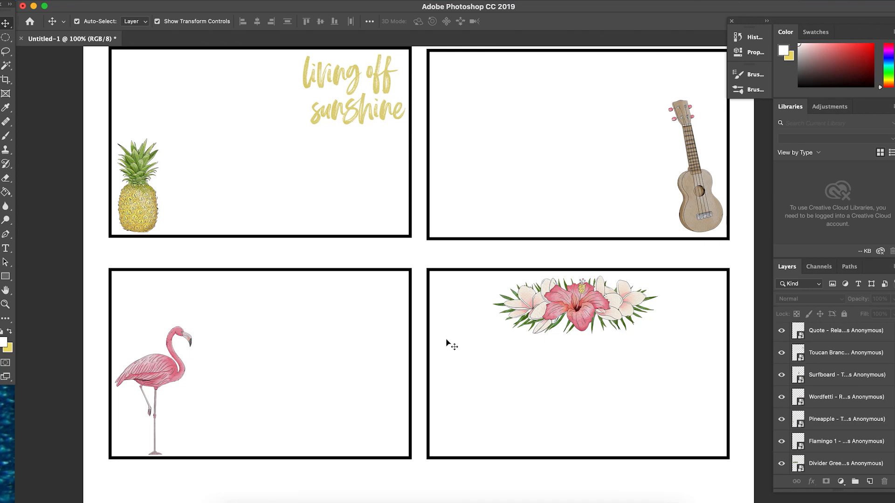
pyautogui.press('super+minus')
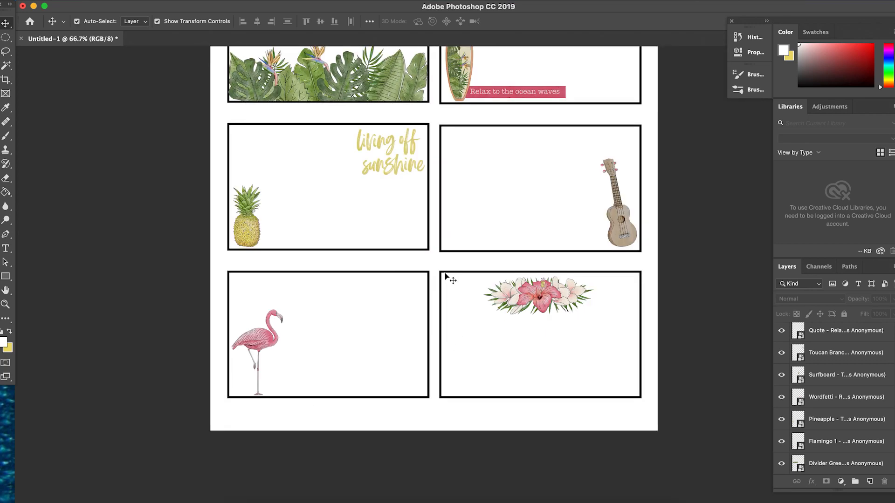
# Try to select all the Rectangle 1 card frame layers together.
pyautogui.scroll(-5, 828, 437)
pyautogui.click(828, 445)
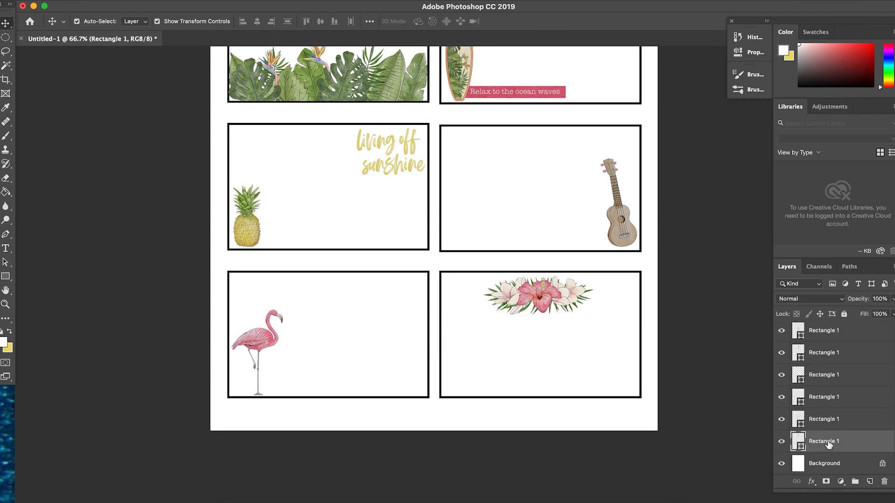
pyautogui.press('super+j')
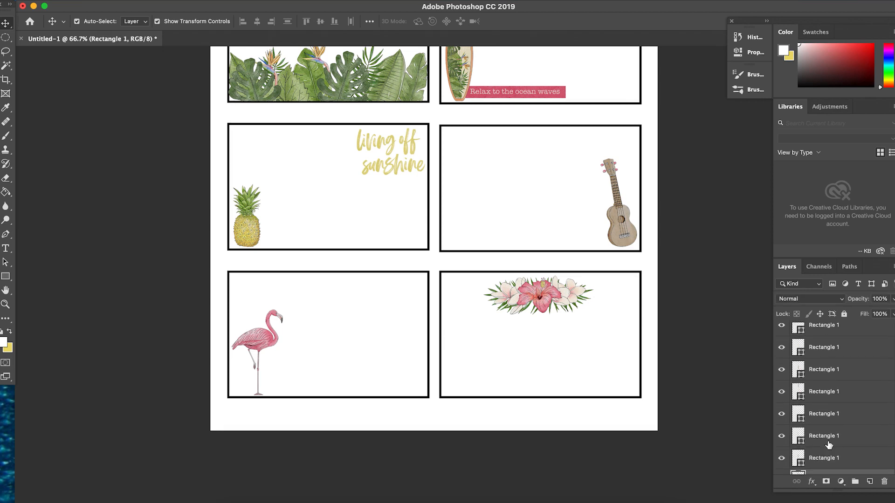
pyautogui.keyDown('shift'); pyautogui.click(840, 331); pyautogui.keyUp('shift')
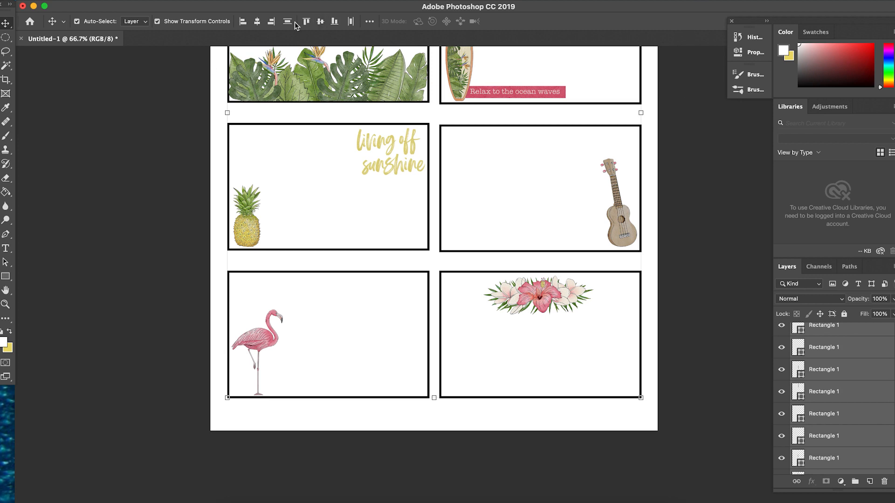
pyautogui.click(831, 436)
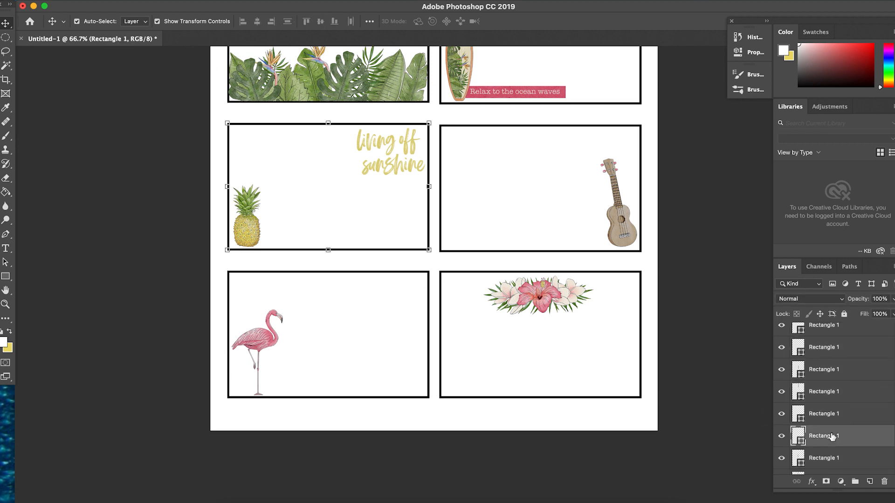
pyautogui.scroll(-2, 831, 436)
# Select the frame of the beach sign card and open its live shape properties.
pyautogui.click(826, 450)
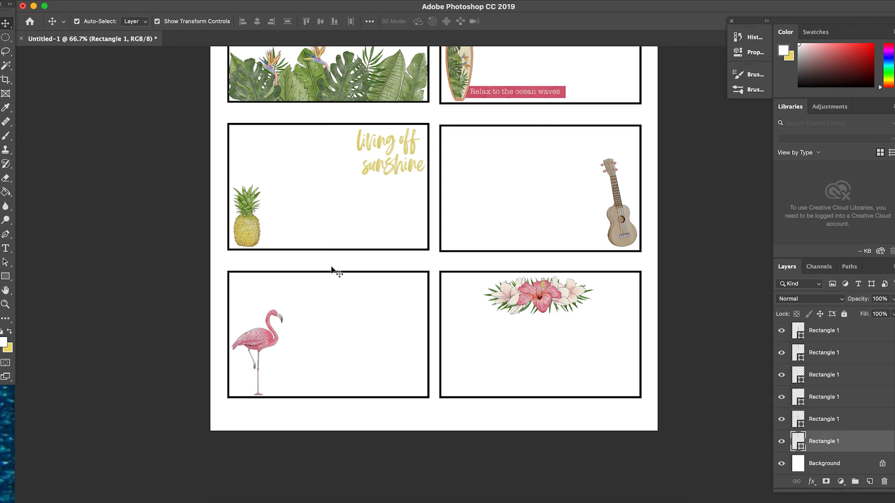
pyautogui.scroll(10, 332, 270)
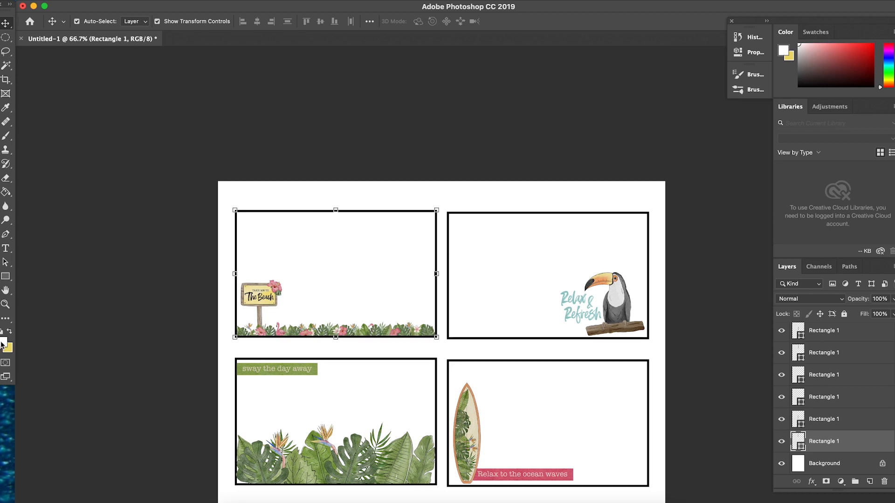
pyautogui.click(316, 210)
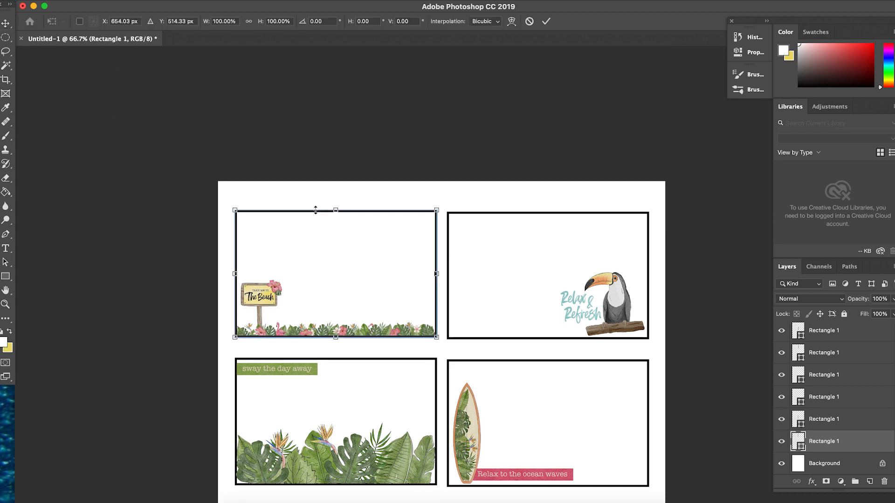
pyautogui.press('Return')
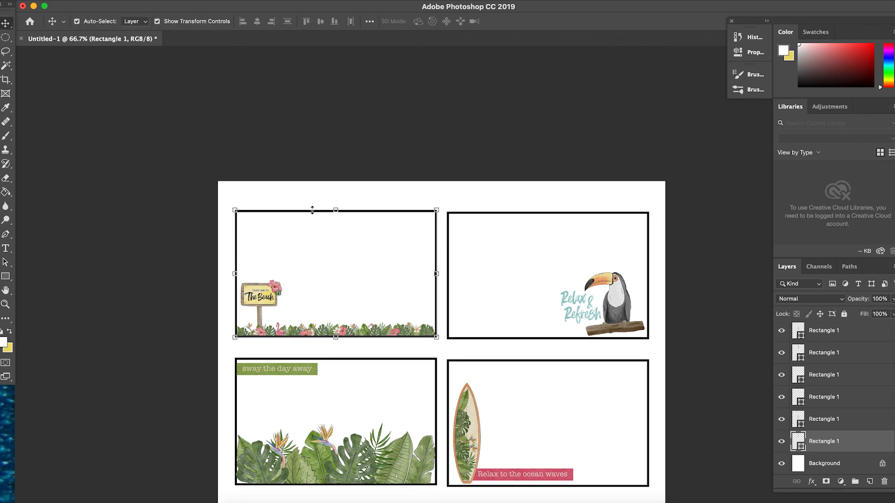
pyautogui.click(312, 209)
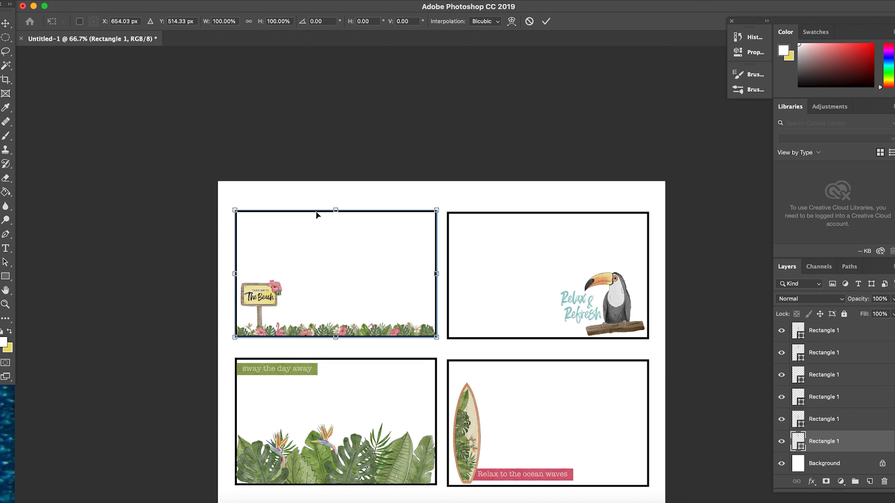
pyautogui.click(754, 41)
pyautogui.click(753, 52)
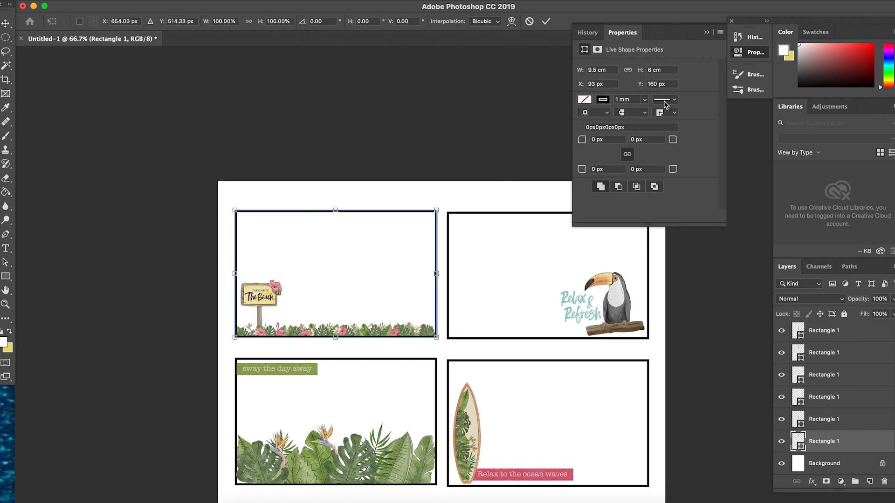
pyautogui.click(587, 32)
pyautogui.click(625, 33)
pyautogui.press('Return')
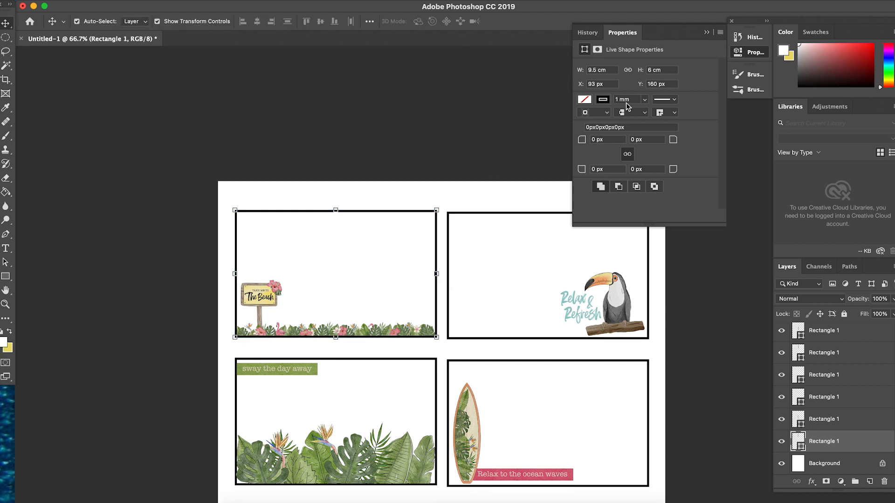
# Try a white stroke on the beach sign card's frame and undo the colour change.
pyautogui.click(603, 100)
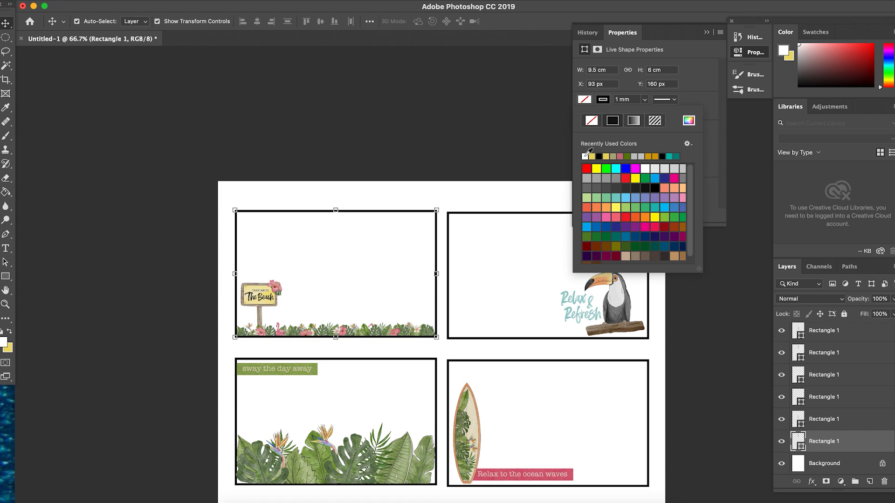
pyautogui.click(586, 155)
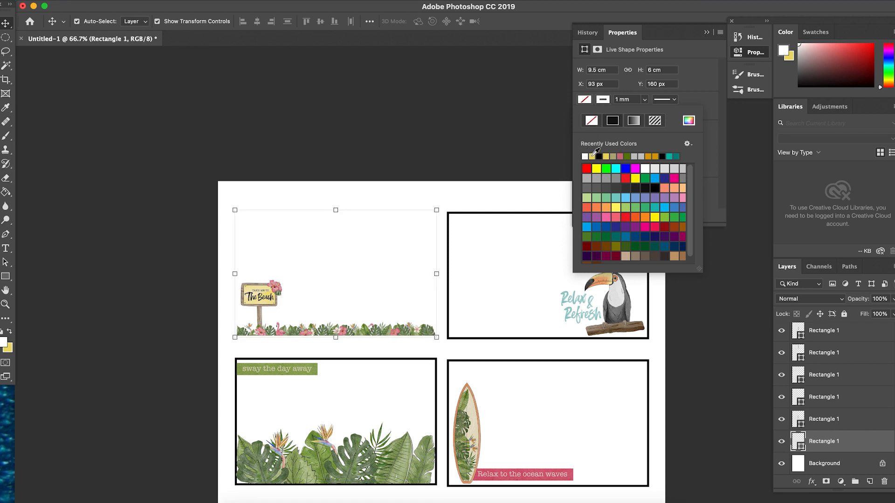
pyautogui.click(387, 179)
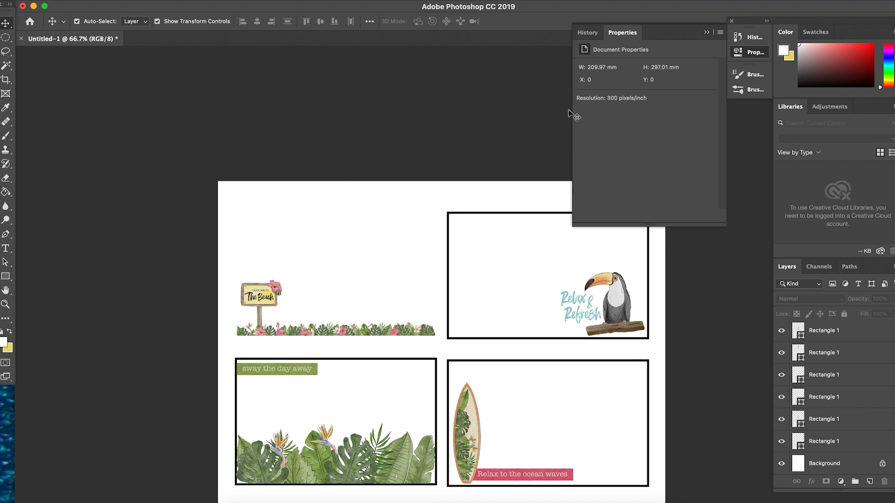
pyautogui.click(596, 33)
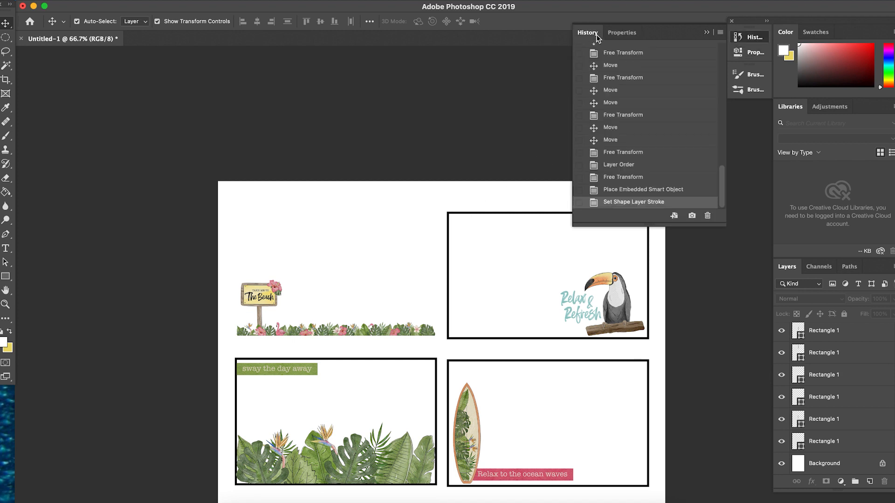
pyautogui.click(622, 33)
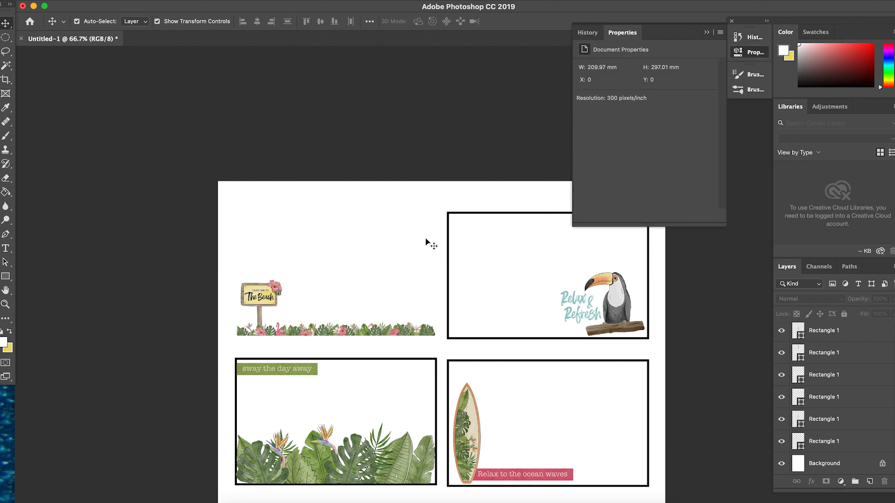
pyautogui.click(433, 337)
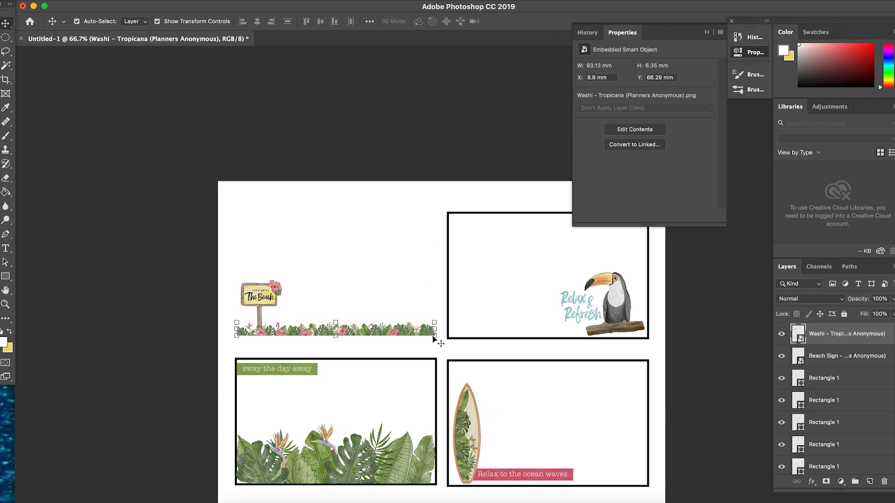
pyautogui.click(443, 252)
pyautogui.press('super+z')
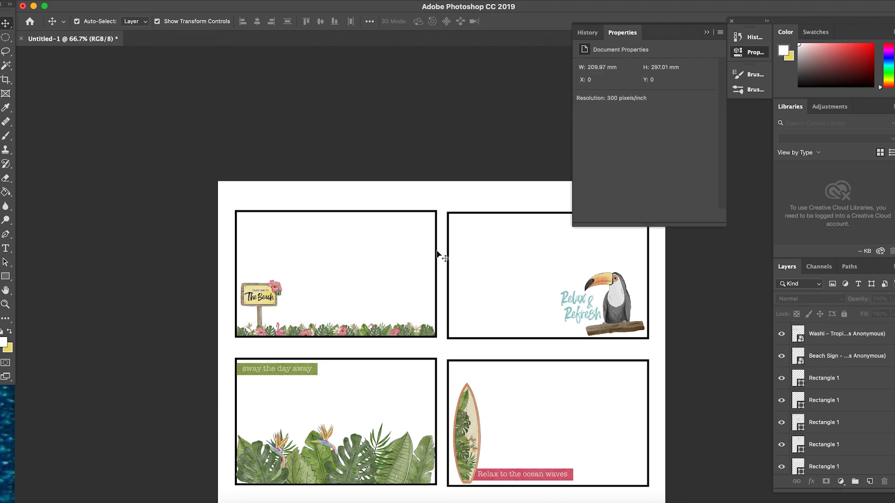
# Set the beach sign card frame's stroke to 0.05 cm wide and recolour it light grey.
pyautogui.click(437, 251)
pyautogui.click(621, 99)
pyautogui.write('0.5cm')
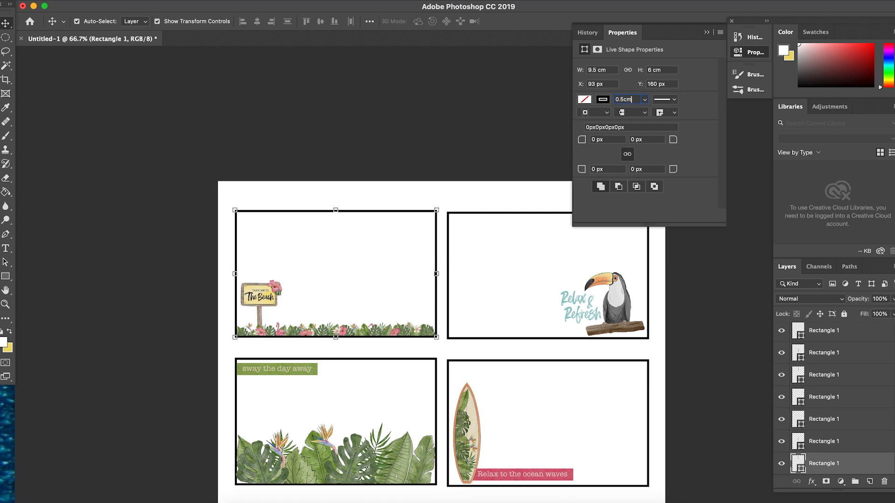
pyautogui.press('Tab')
pyautogui.click(634, 102)
pyautogui.write('0.')
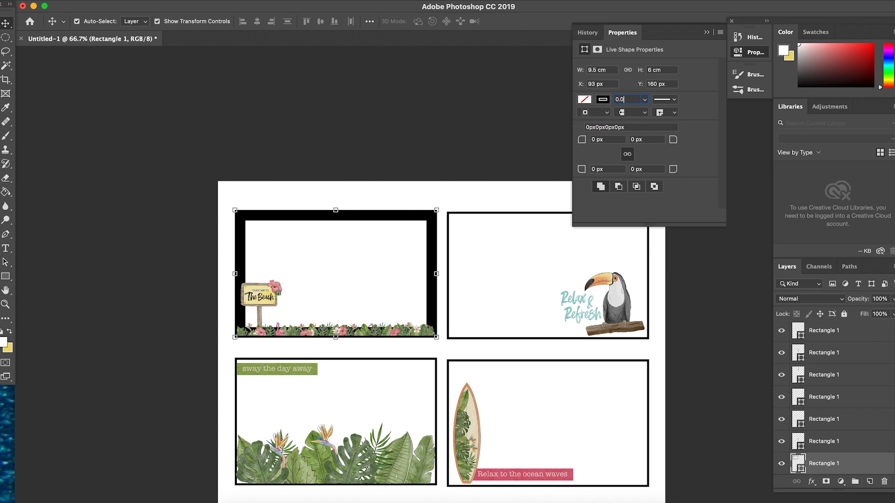
pyautogui.press('Tab')
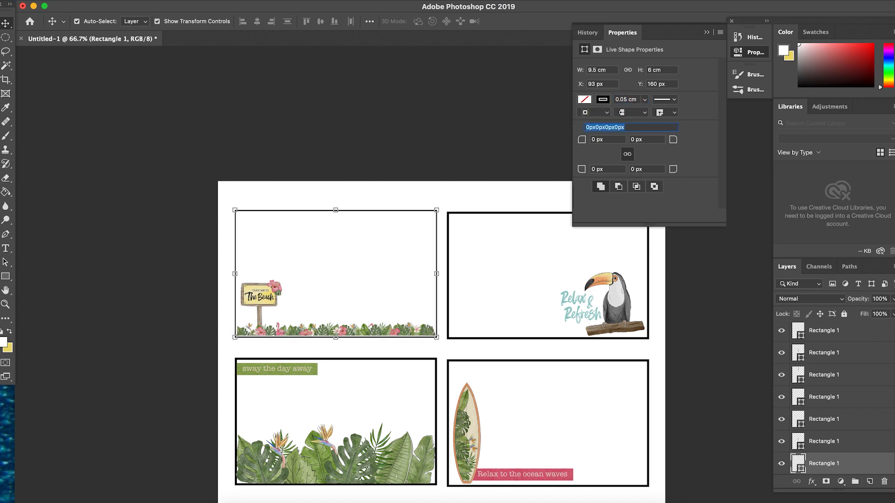
pyautogui.click(603, 100)
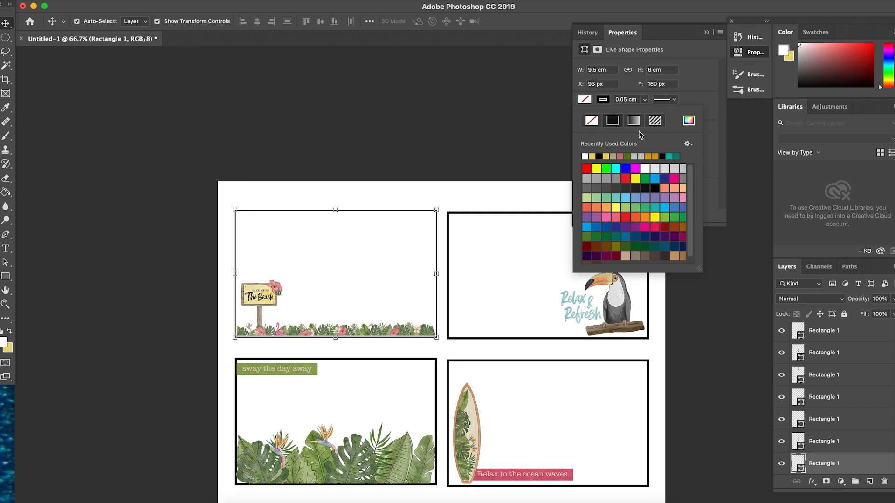
pyautogui.click(633, 156)
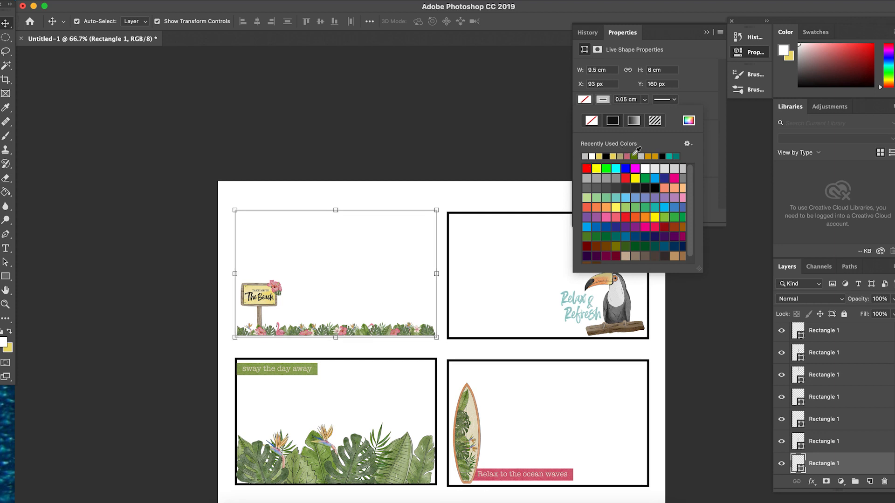
pyautogui.click(382, 147)
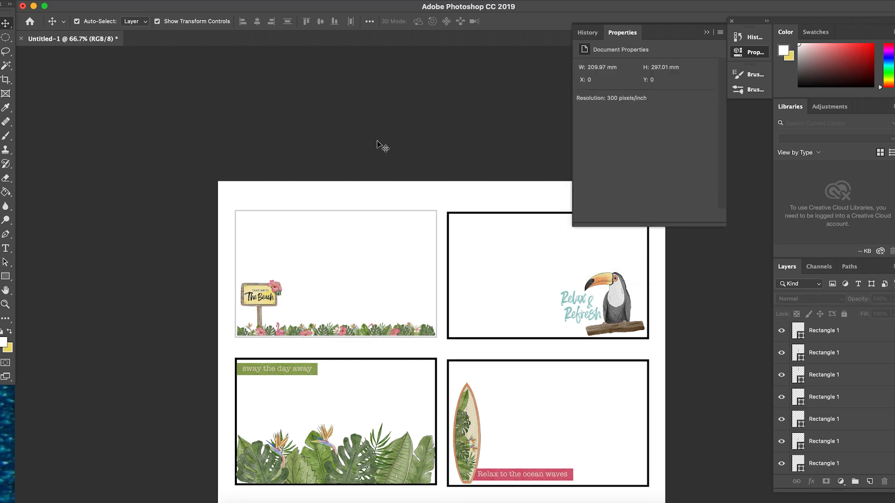
# Give the toucan card's frame a 0.05 cm stroke in light grey.
pyautogui.click(468, 216)
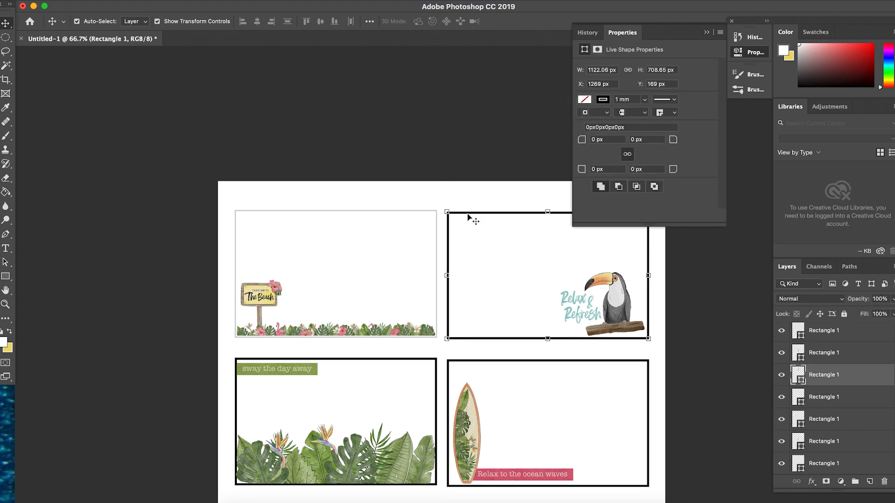
pyautogui.click(629, 100)
pyautogui.write('0.5')
pyautogui.click(606, 99)
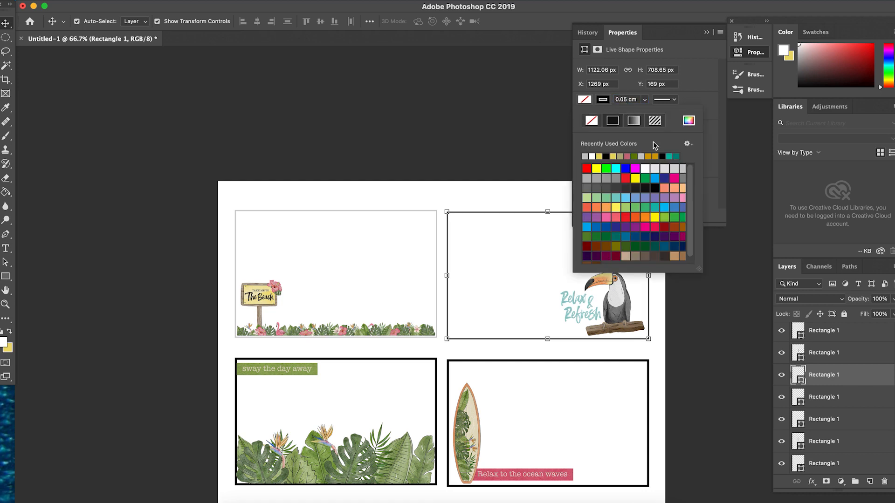
pyautogui.click(641, 155)
pyautogui.click(542, 182)
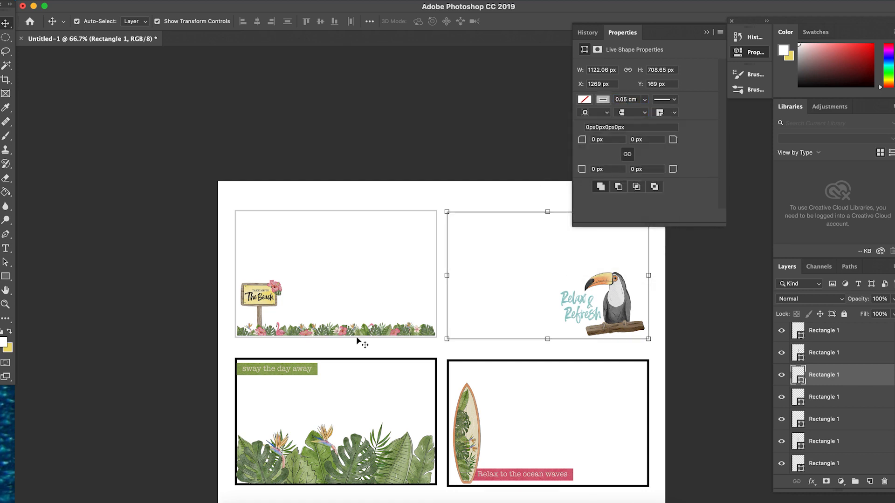
# Set the "sway the day away" leaf card frame's stroke to 0.05 cm and recolour it light grey.
pyautogui.click(357, 362)
pyautogui.click(359, 362)
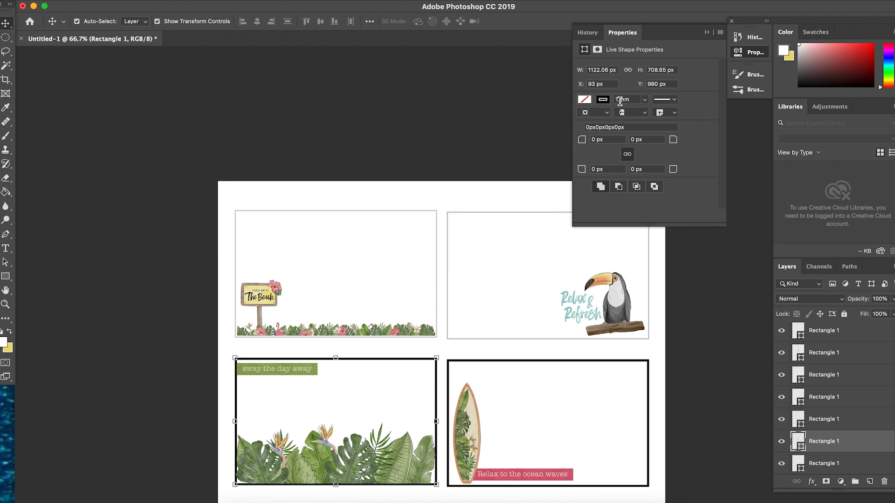
pyautogui.press('BackSpace')
pyautogui.write('0')
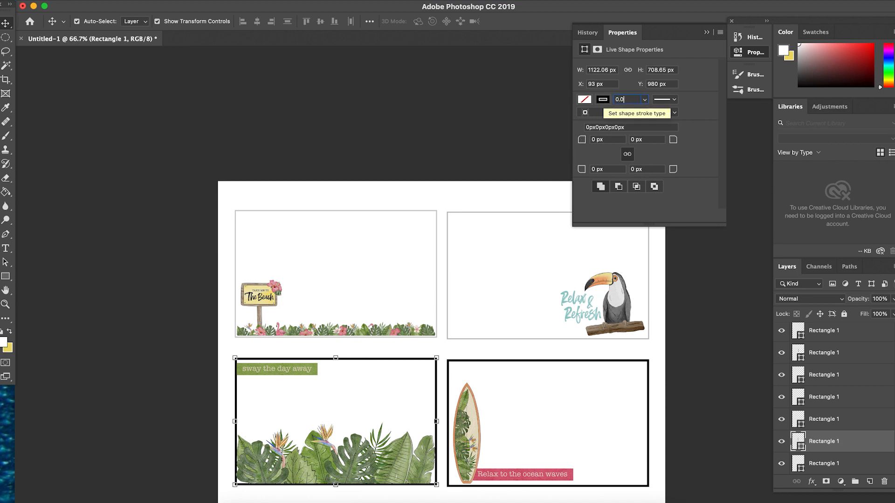
pyautogui.write('5 cm')
pyautogui.press('Return')
pyautogui.click(603, 99)
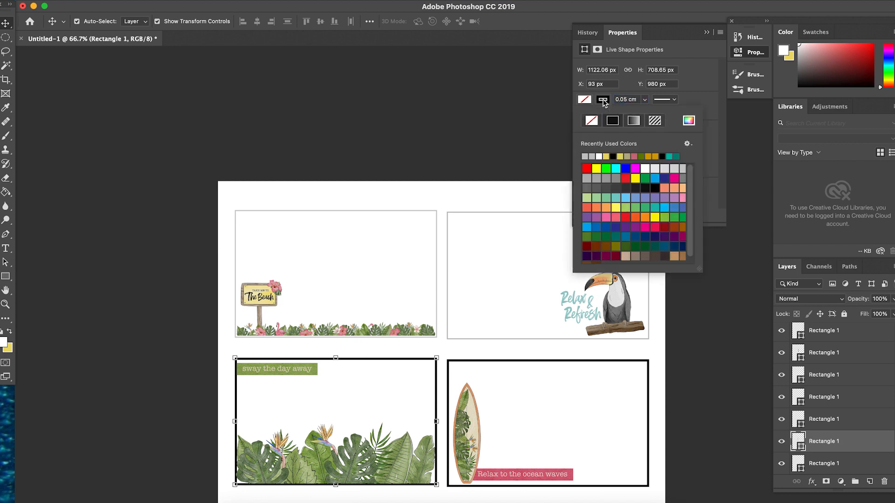
pyautogui.click(586, 156)
pyautogui.click(481, 386)
# Give the surfboard card's frame a 0.05 cm stroke in light grey.
pyautogui.click(478, 362)
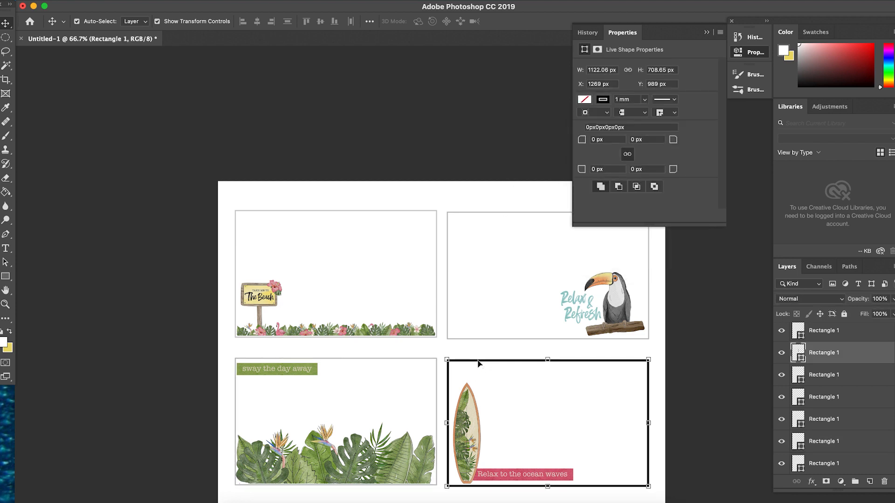
pyautogui.click(639, 100)
pyautogui.write('0.05cm')
pyautogui.press('Tab')
pyautogui.click(603, 99)
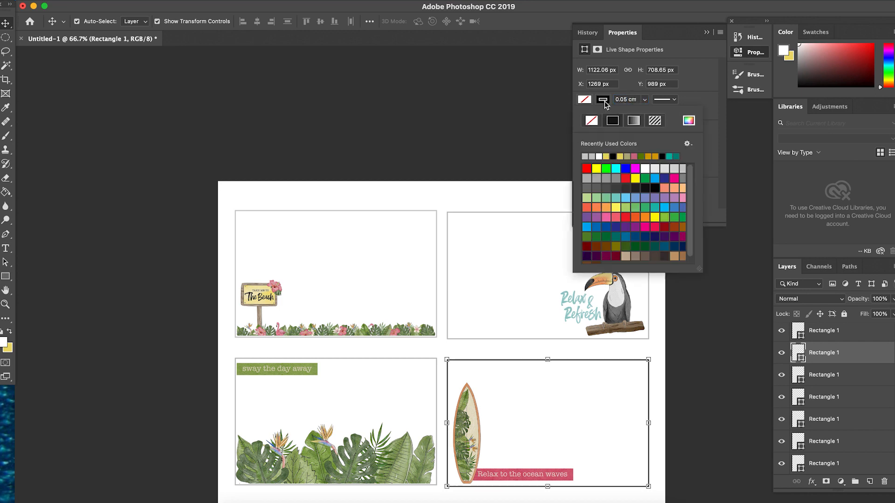
pyautogui.click(585, 156)
pyautogui.click(481, 175)
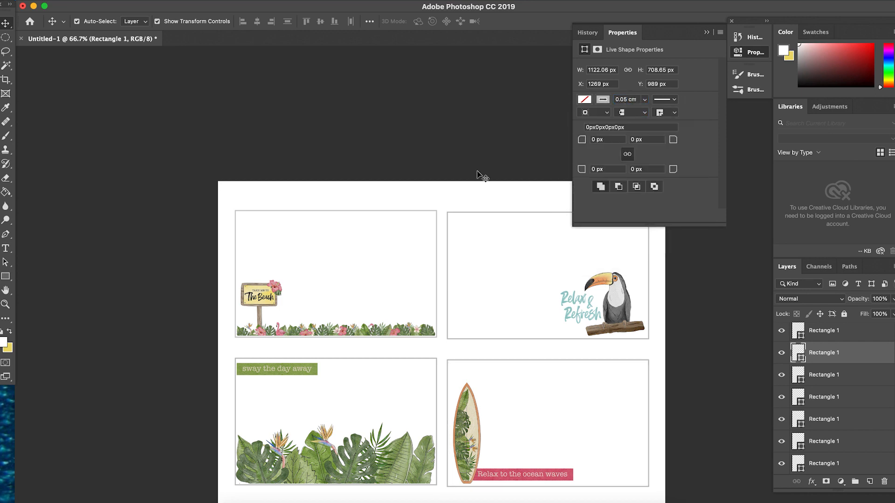
# Set the pineapple card frame's stroke to 0.05 cm wide and light grey.
pyautogui.scroll(-5, 480, 175)
pyautogui.click(391, 384)
pyautogui.click(632, 101)
pyautogui.write('0.05')
pyautogui.press('Tab')
pyautogui.click(603, 99)
pyautogui.click(585, 156)
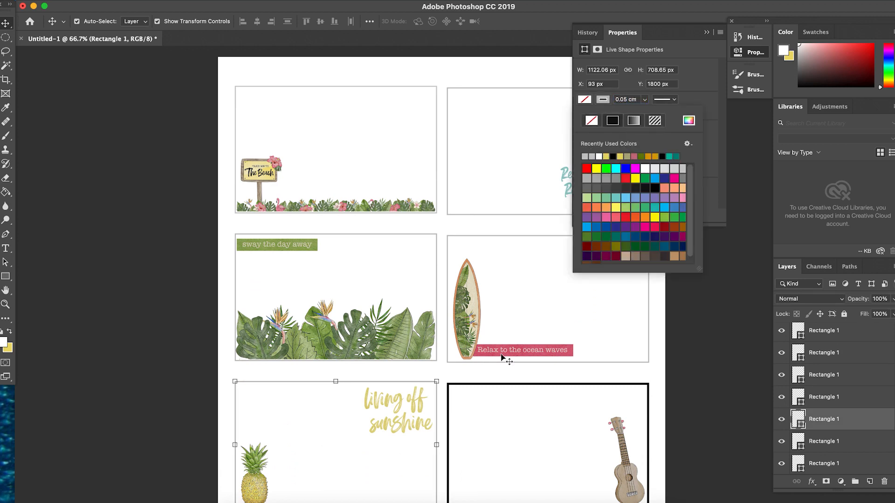
pyautogui.click(505, 369)
# Give the ukulele card's frame a 0.05 cm light-grey stroke.
pyautogui.click(505, 384)
pyautogui.click(638, 100)
pyautogui.write('005')
pyautogui.press('Tab')
pyautogui.click(603, 99)
pyautogui.click(586, 156)
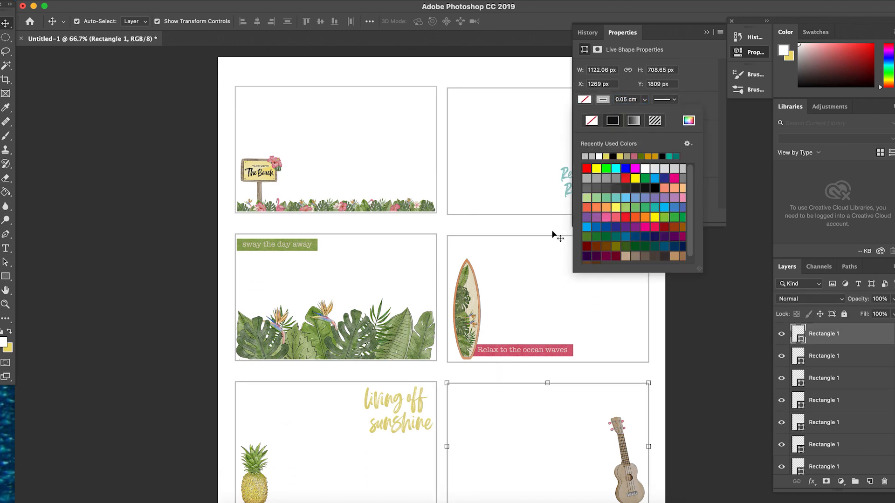
pyautogui.click(526, 275)
# Set the flamingo card frame's stroke to 0.05 cm and recolour it light grey.
pyautogui.scroll(-5, 521, 280)
pyautogui.click(406, 375)
pyautogui.click(626, 99)
pyautogui.write('0.05')
pyautogui.press('Tab')
pyautogui.click(603, 100)
pyautogui.click(585, 156)
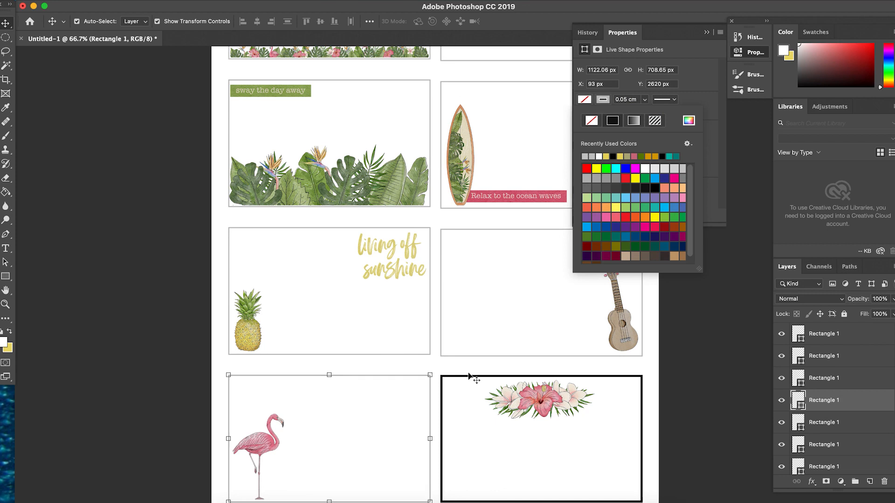
# Give the hibiscus card's frame a 0.05 cm stroke in light grey.
pyautogui.click(474, 376)
pyautogui.click(633, 99)
pyautogui.write('0.05')
pyautogui.click(603, 99)
pyautogui.click(585, 156)
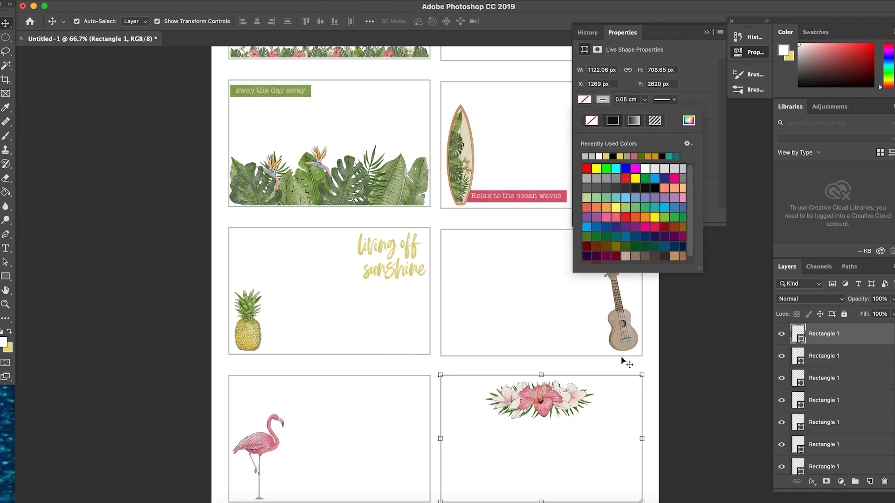
# Deselect the hibiscus card's frame and collapse the shape properties to leave the card page unobstructed.
pyautogui.click(663, 362)
pyautogui.scroll(-2, 663, 362)
pyautogui.click(707, 33)
pyautogui.scroll(5, 485, 226)
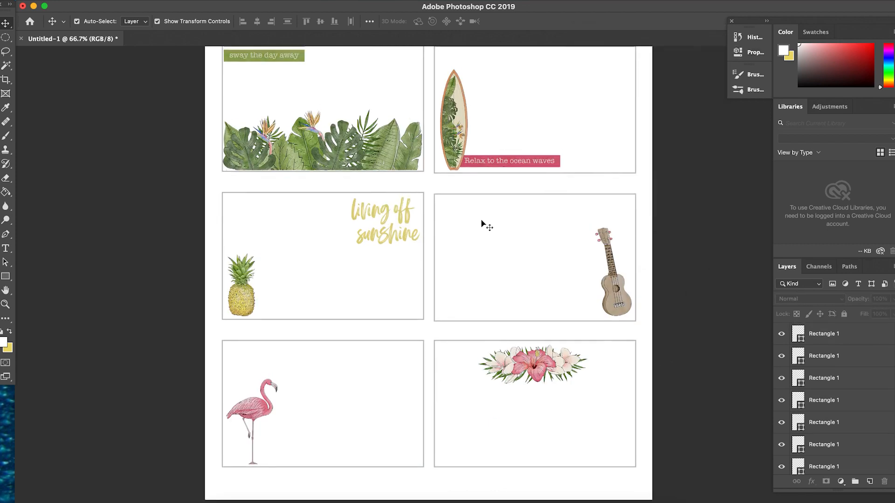